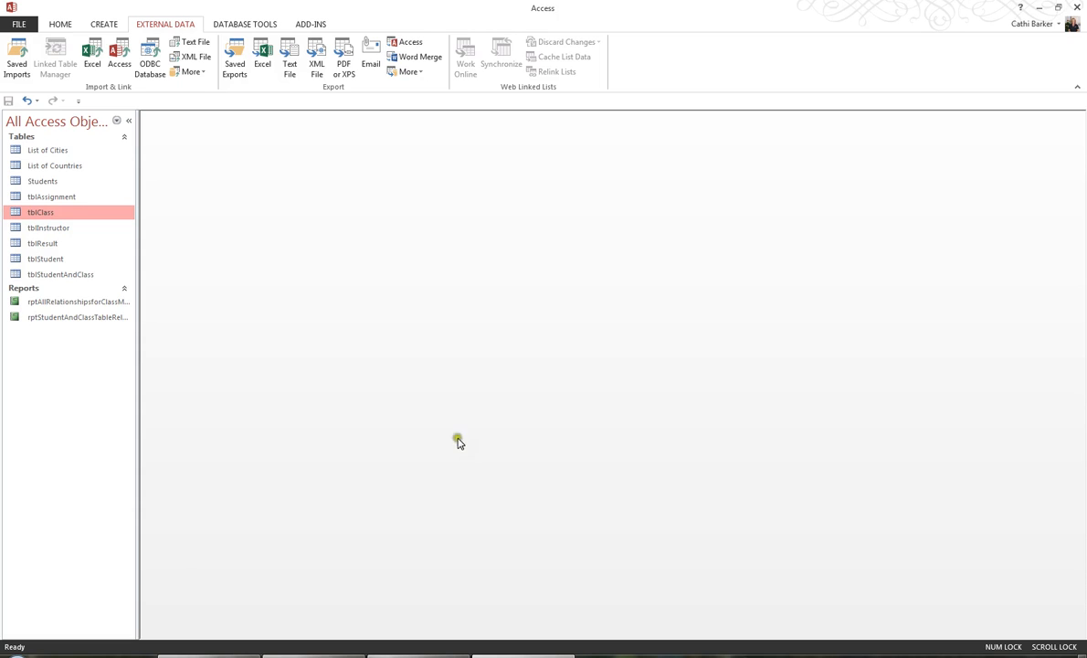
# - Create a new query in Design view containing the tables tblStudent, tblStudentAndClass and tblClass
pyautogui.click(112, 26)
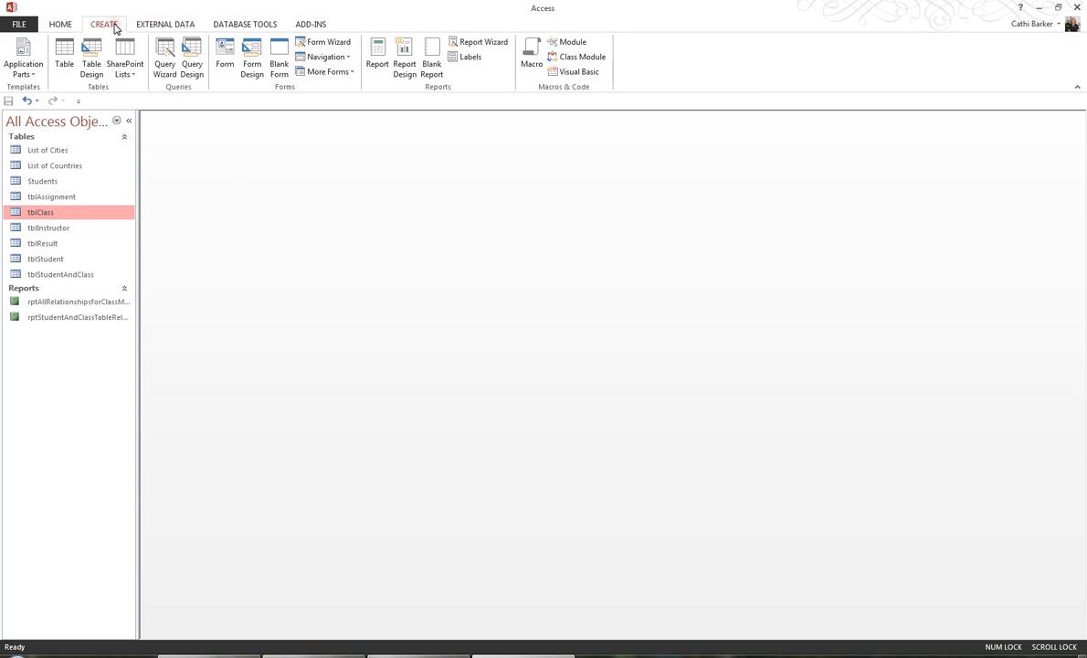
pyautogui.click(192, 62)
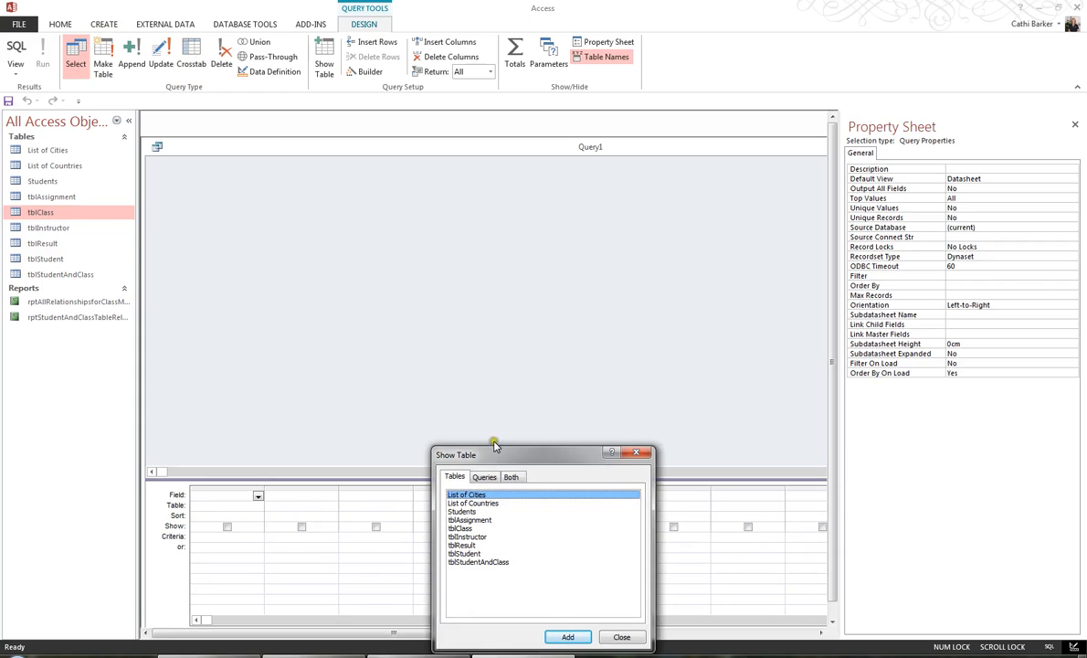
pyautogui.click(493, 571)
pyautogui.click(475, 553)
pyautogui.click(563, 633)
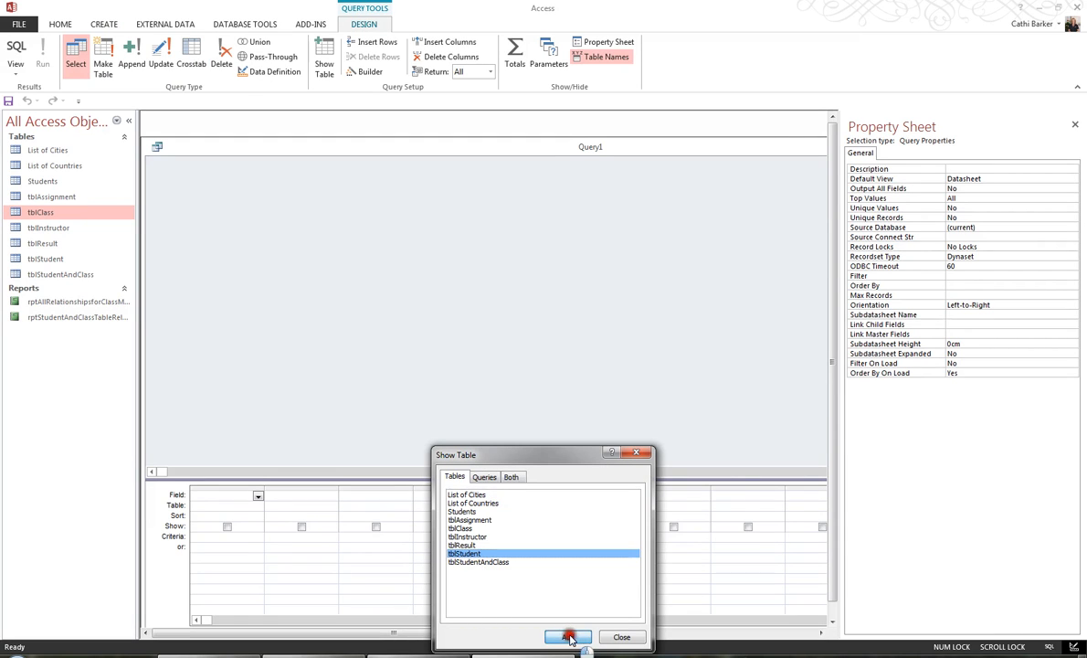
pyautogui.click(492, 563)
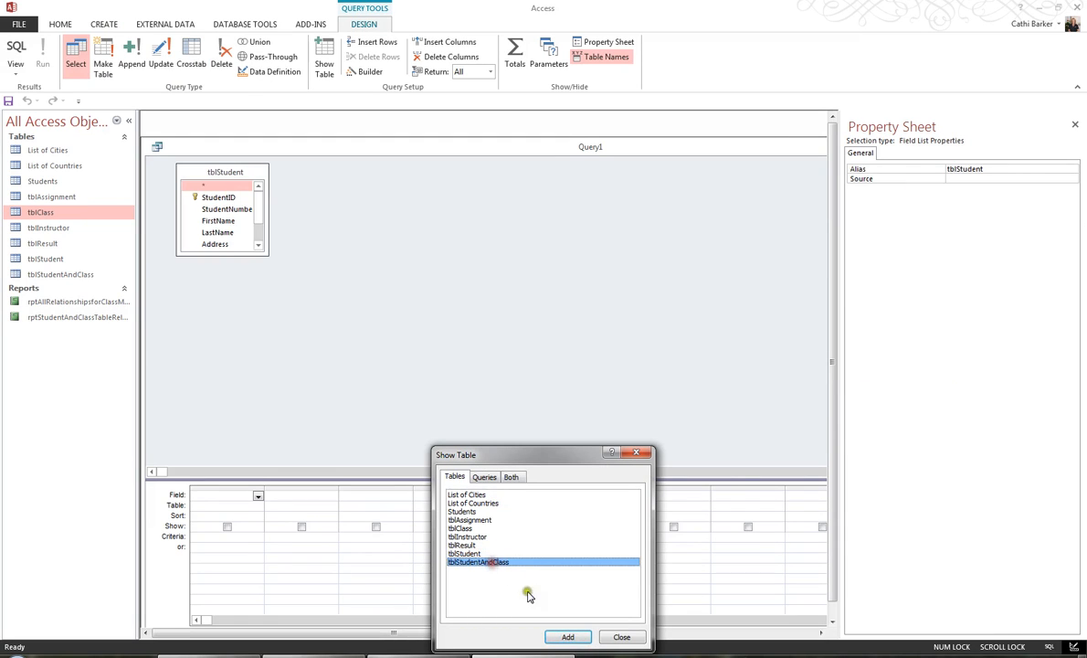
pyautogui.click(566, 636)
pyautogui.click(461, 529)
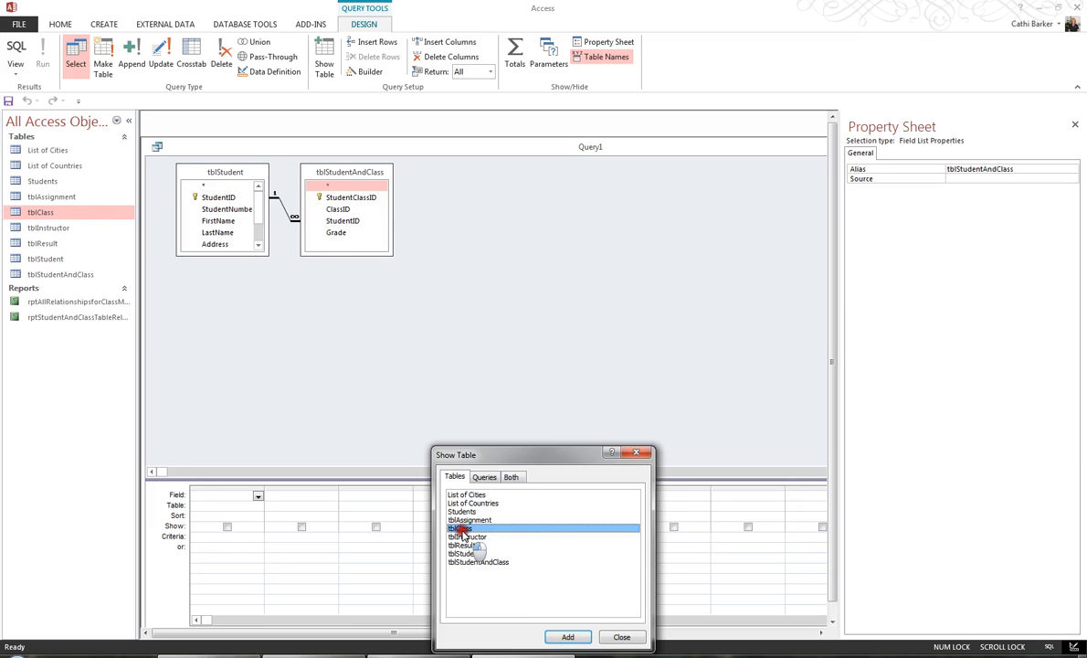
pyautogui.click(568, 636)
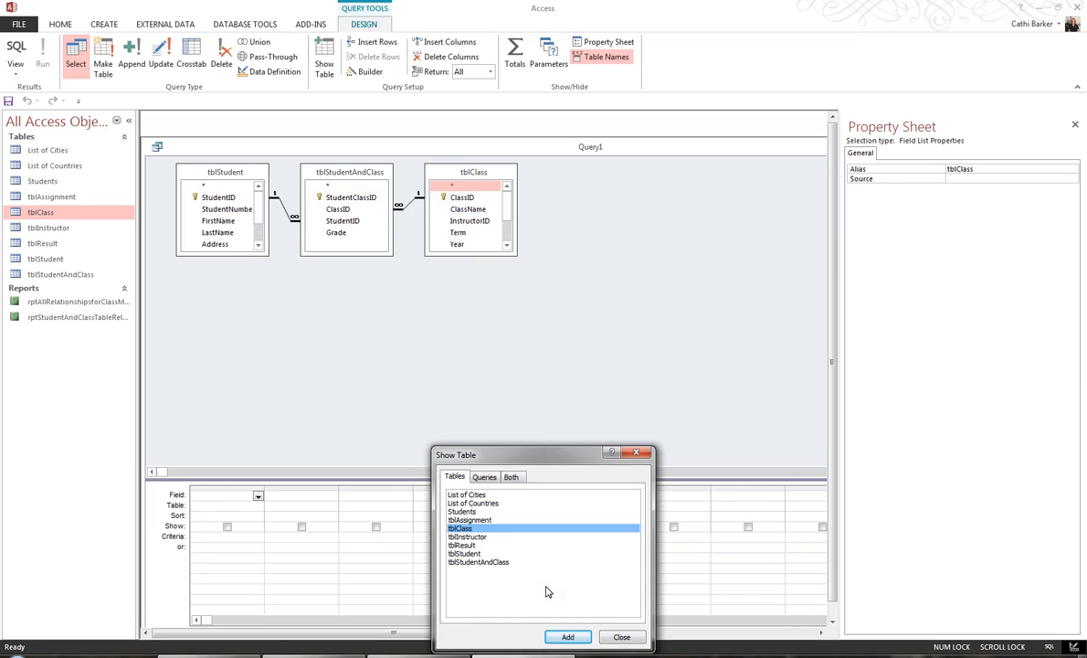
pyautogui.click(623, 636)
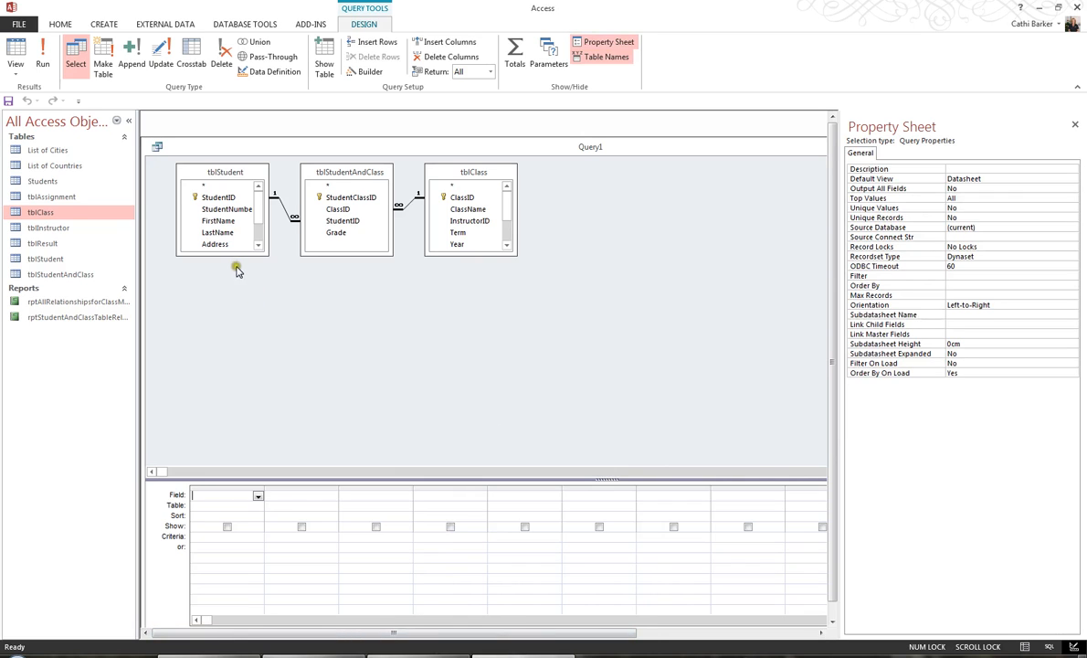
# - Enlarge the tblStudent and tblClass field lists, and add FirstName, LastName and Email from tblStudent to the query grid
pyautogui.moveTo(234, 254); pyautogui.dragTo(231, 302)
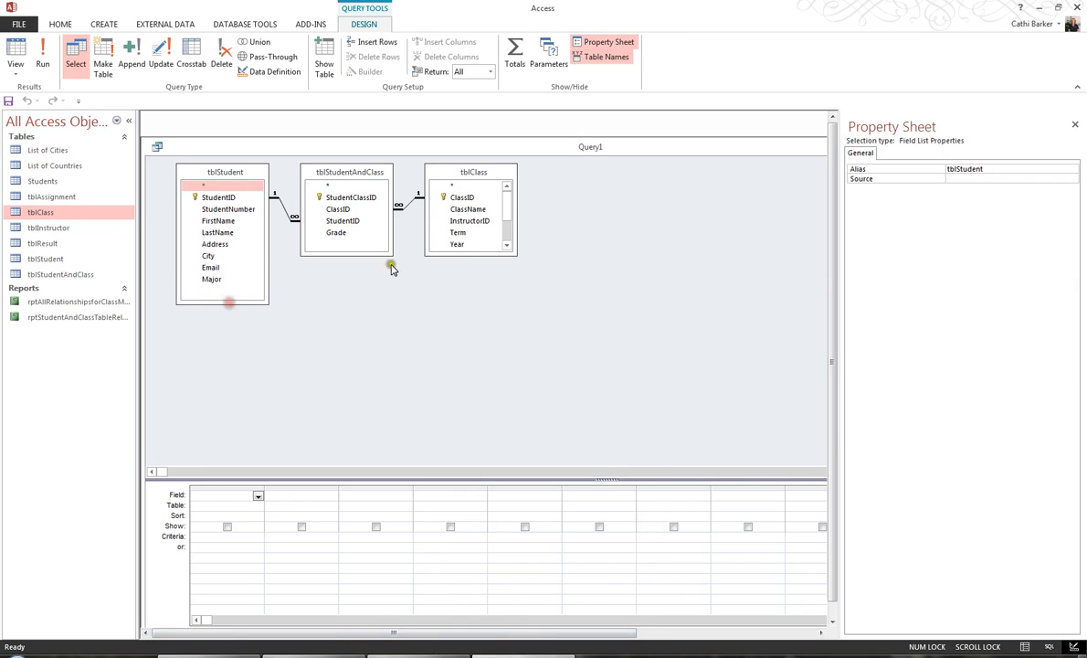
pyautogui.moveTo(475, 255); pyautogui.dragTo(477, 310)
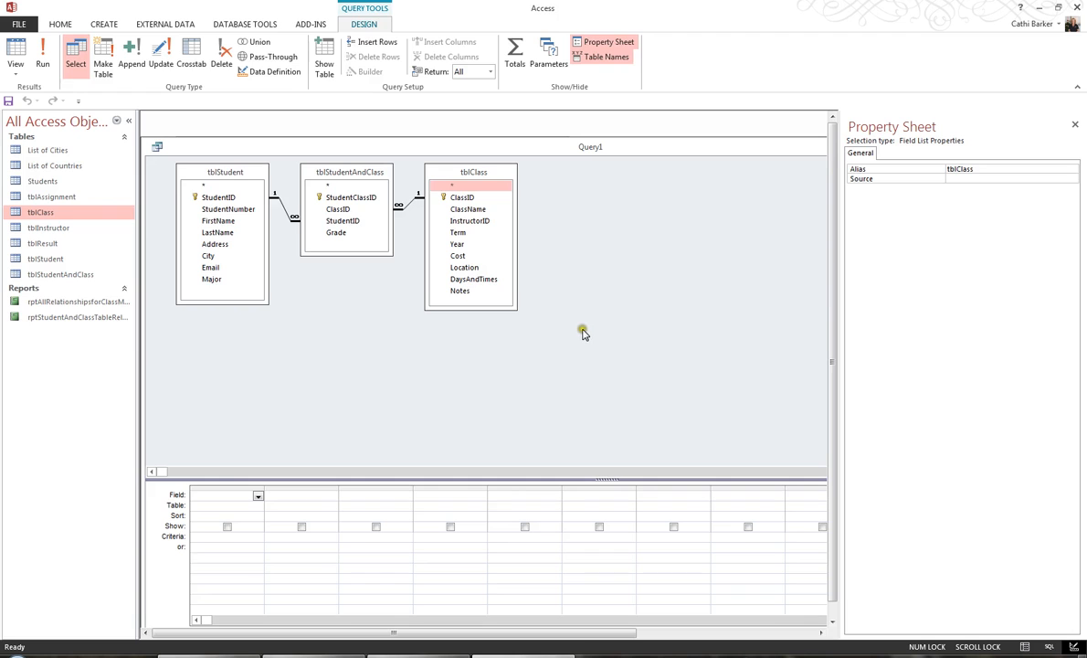
pyautogui.doubleClick(224, 222)
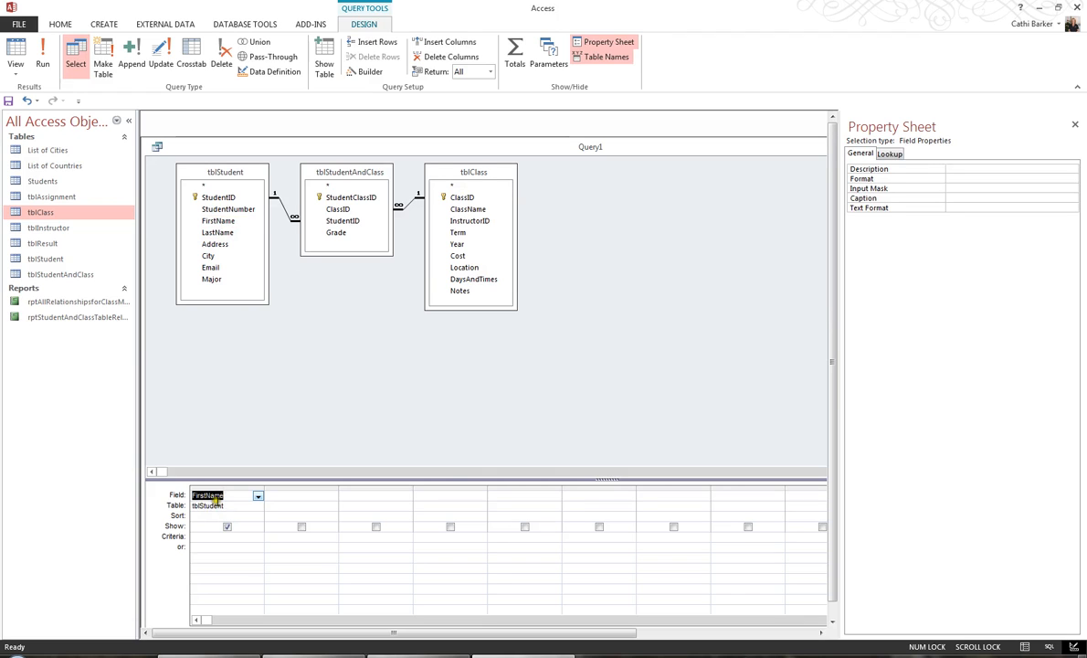
pyautogui.doubleClick(222, 234)
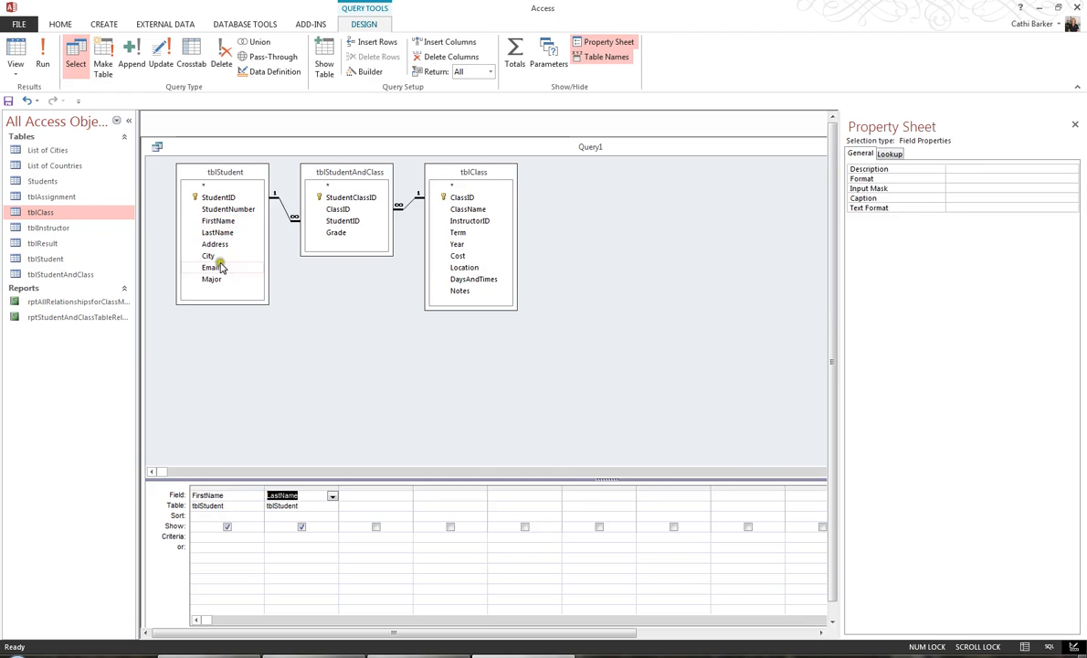
pyautogui.click(217, 269)
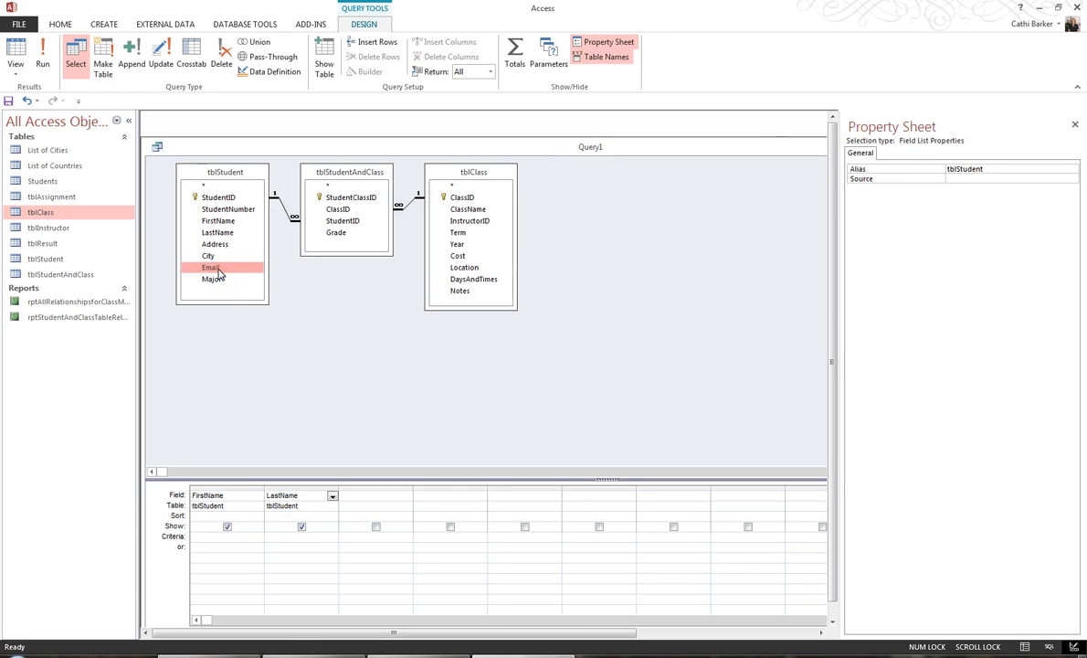
pyautogui.doubleClick(217, 268)
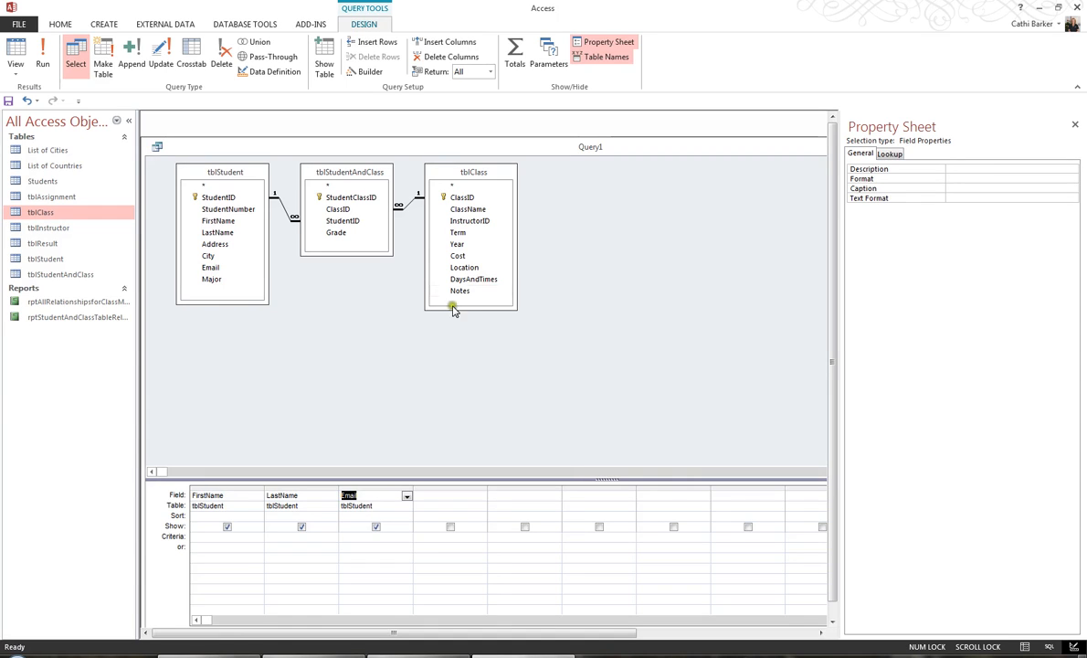
# - Add ClassName, Term, Year and Cost from tblClass to the query grid, and check the results in Datasheet view
pyautogui.doubleClick(468, 209)
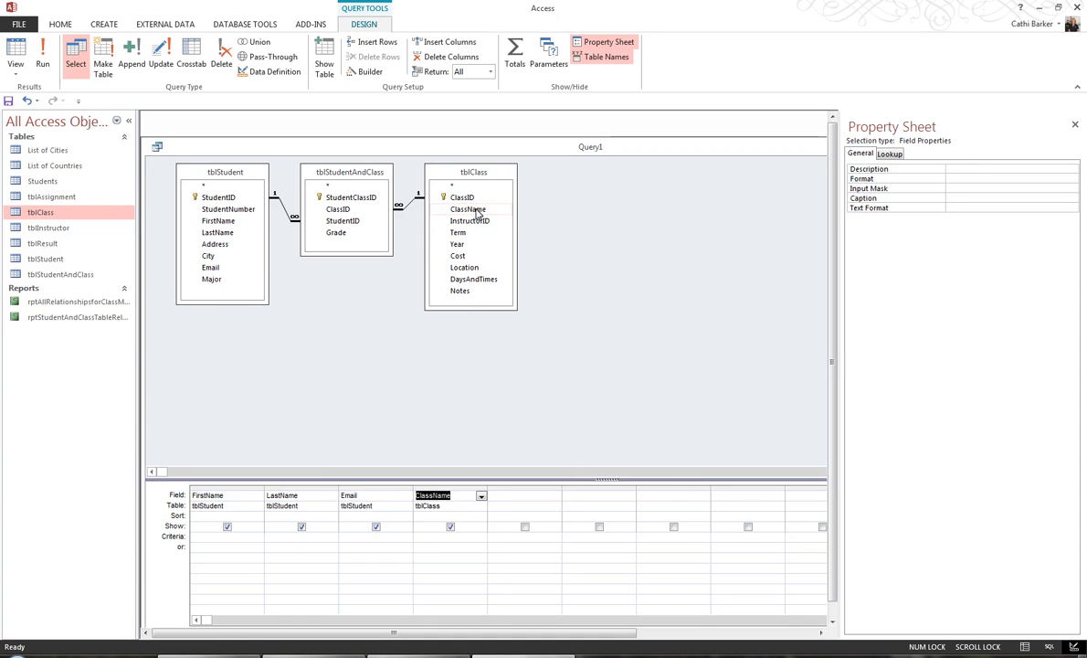
pyautogui.doubleClick(460, 233)
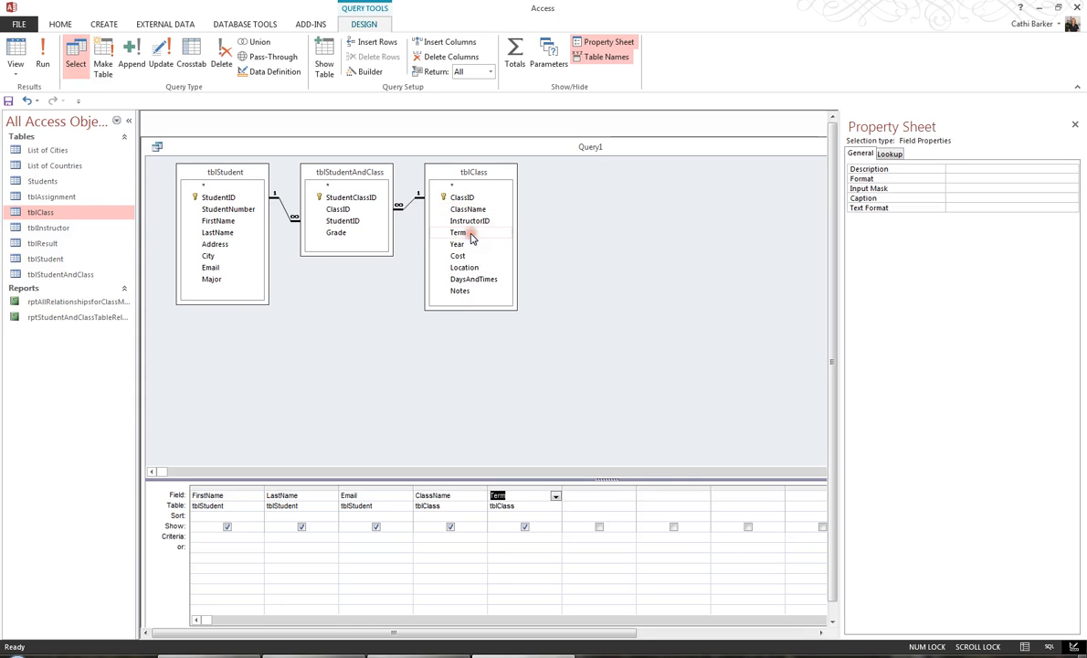
pyautogui.doubleClick(459, 244)
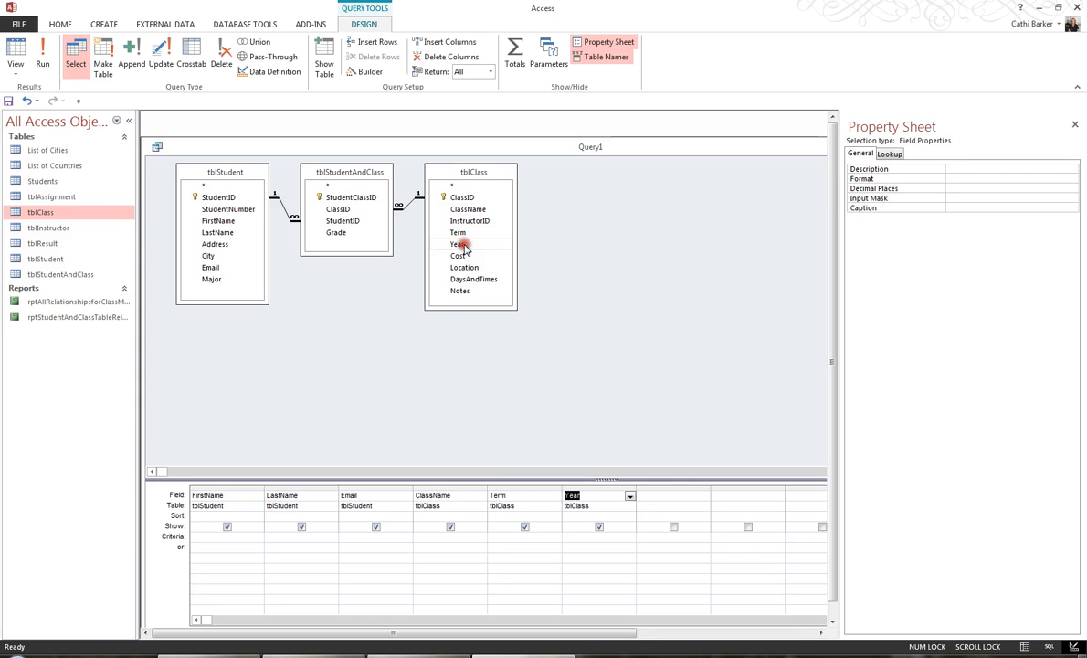
pyautogui.doubleClick(464, 256)
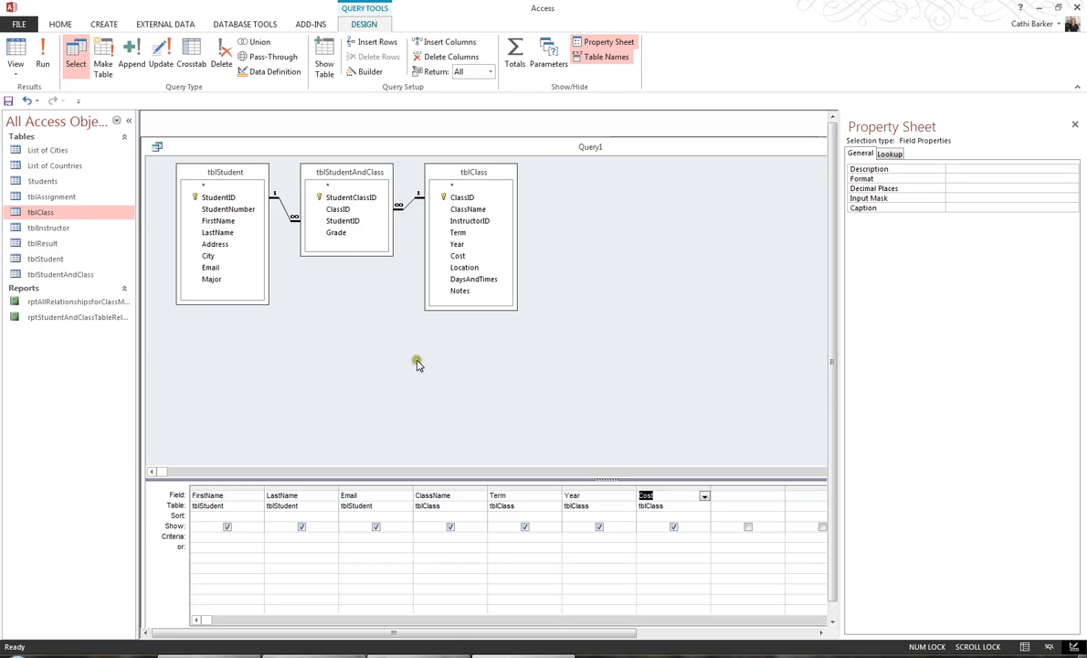
pyautogui.click(16, 57)
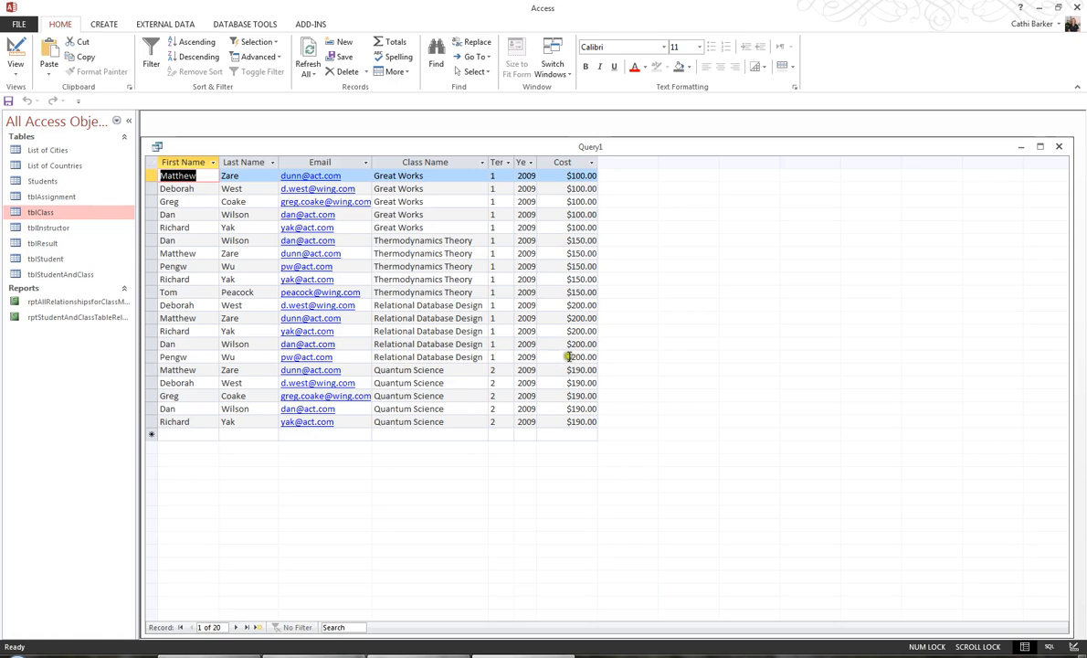
pyautogui.click(15, 51)
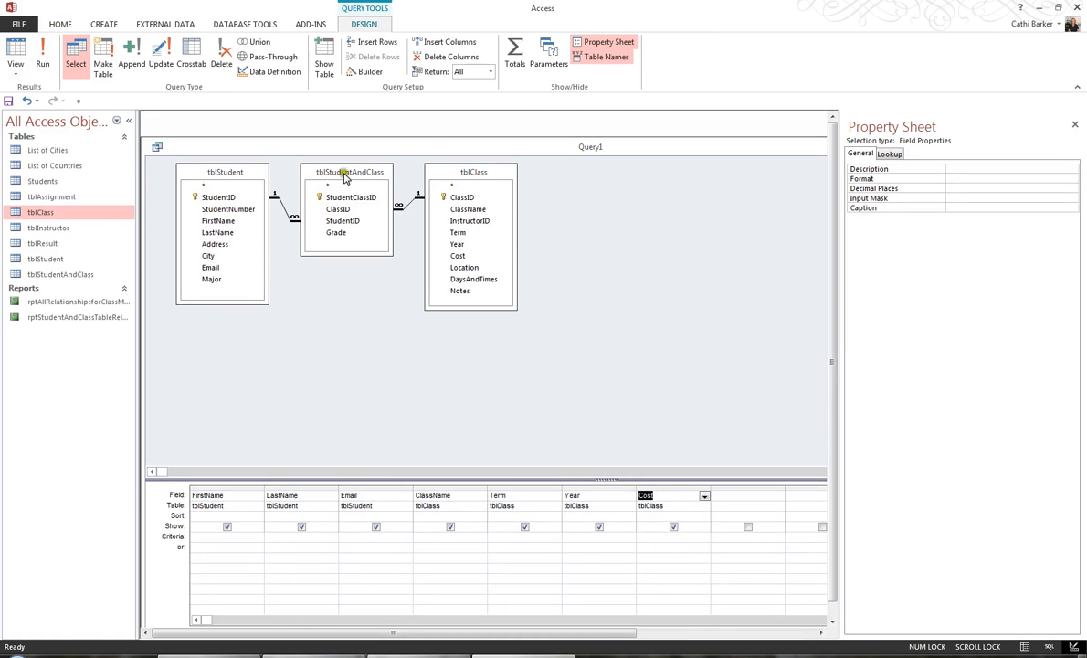
# - Remove the tblStudentAndClass table from the query and check the results without it in Datasheet view
pyautogui.click(346, 174)
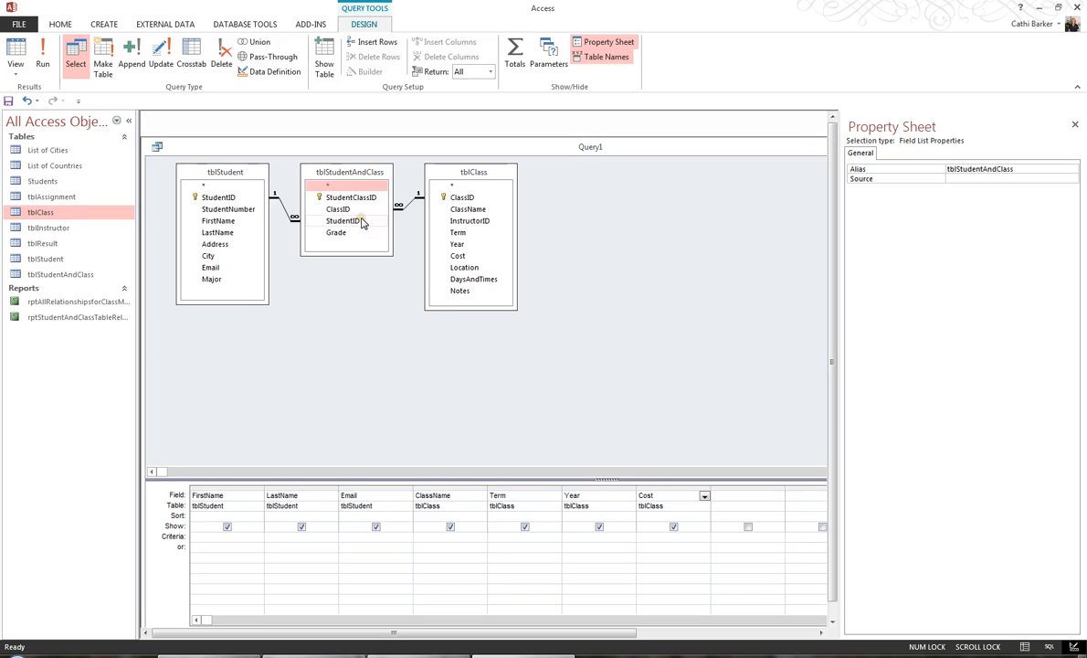
pyautogui.press('Delete')
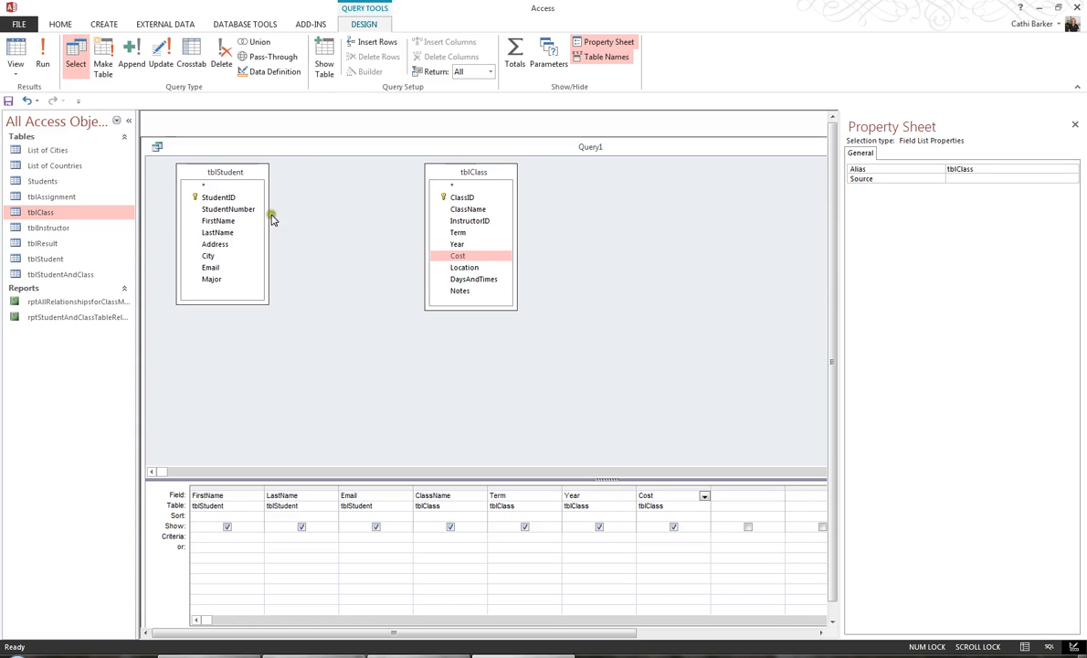
pyautogui.click(15, 57)
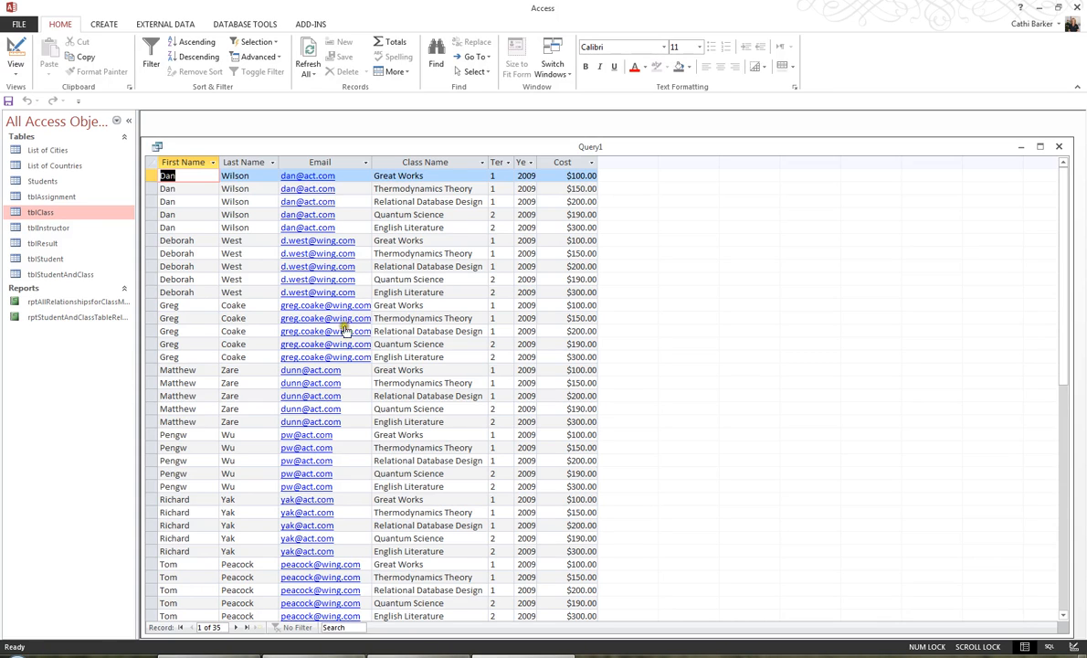
pyautogui.click(14, 50)
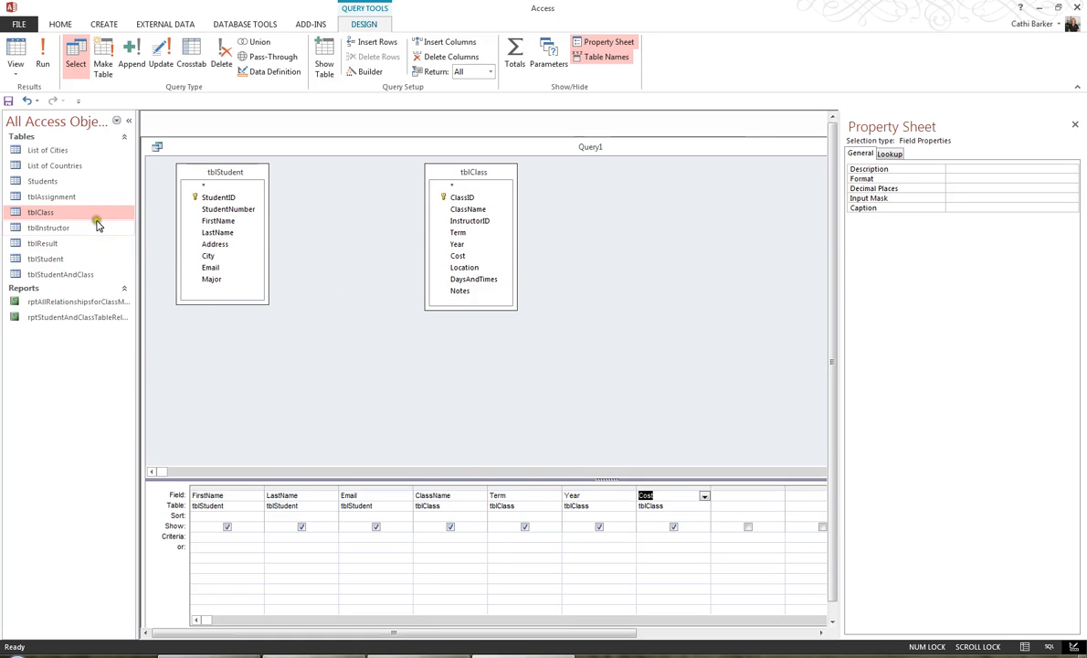
# - Examine the records in tblStudent and tblClass, and compare them with the query results in Datasheet view
pyautogui.doubleClick(57, 258)
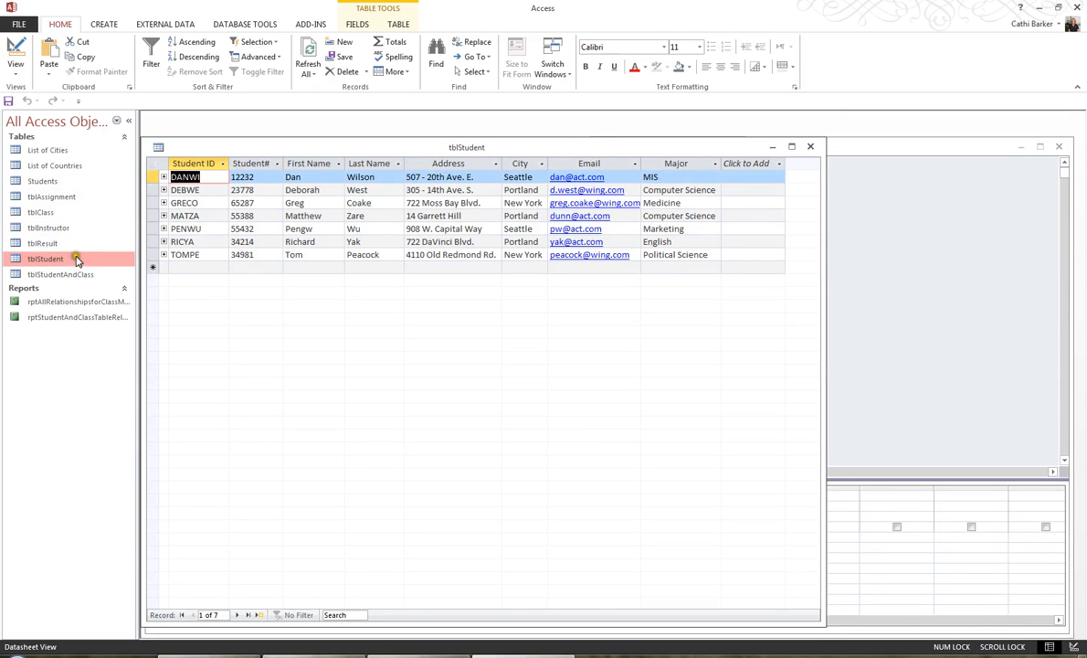
pyautogui.click(810, 148)
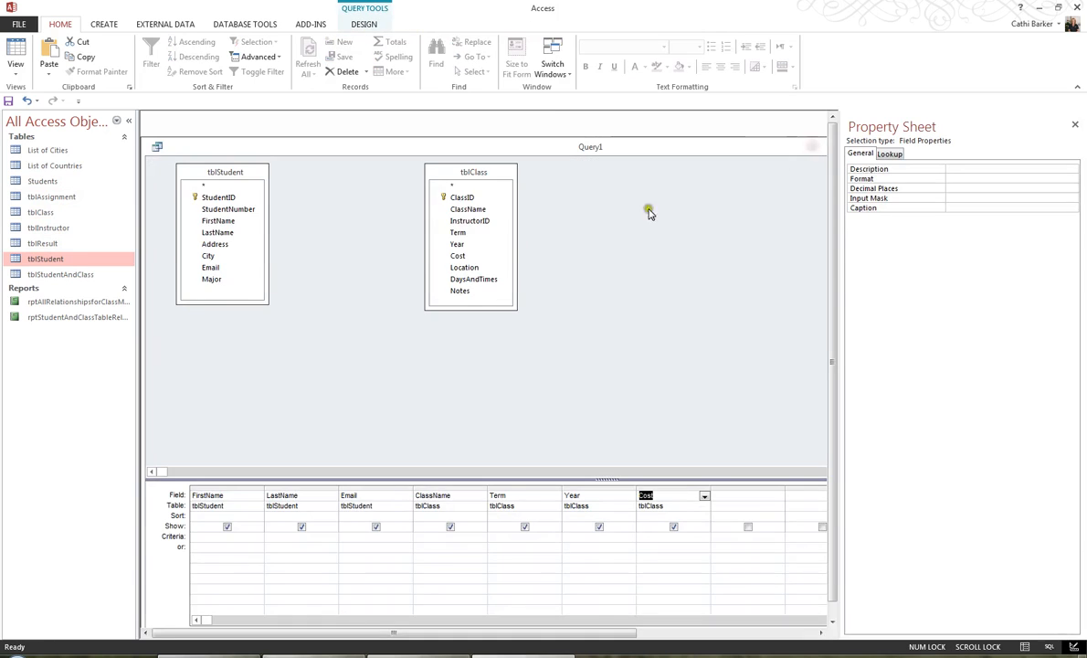
pyautogui.doubleClick(53, 213)
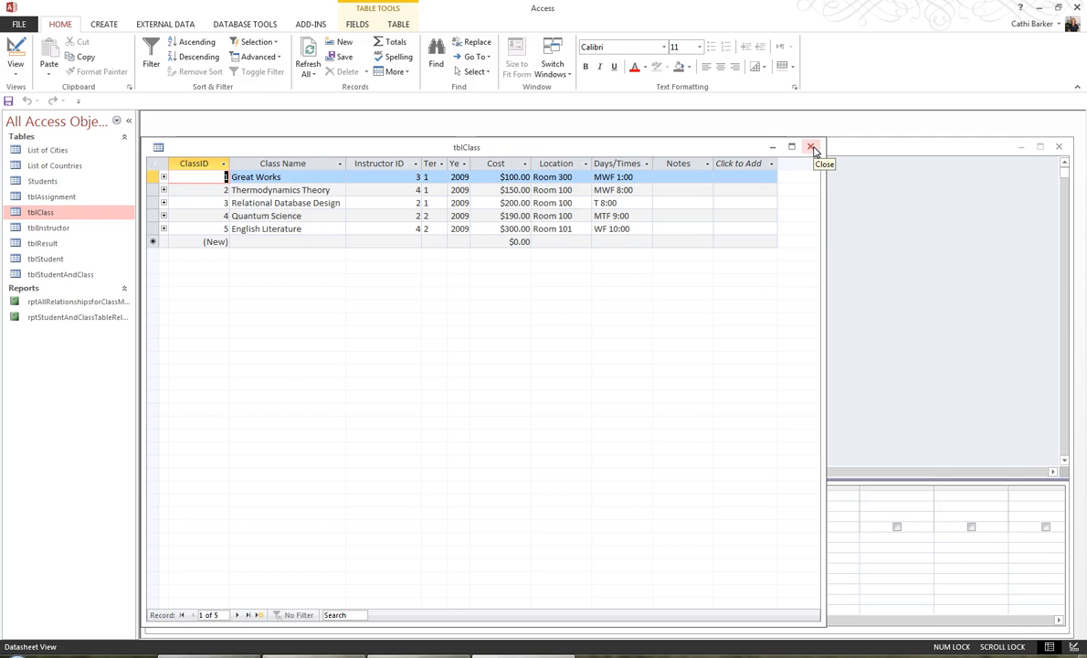
pyautogui.click(812, 149)
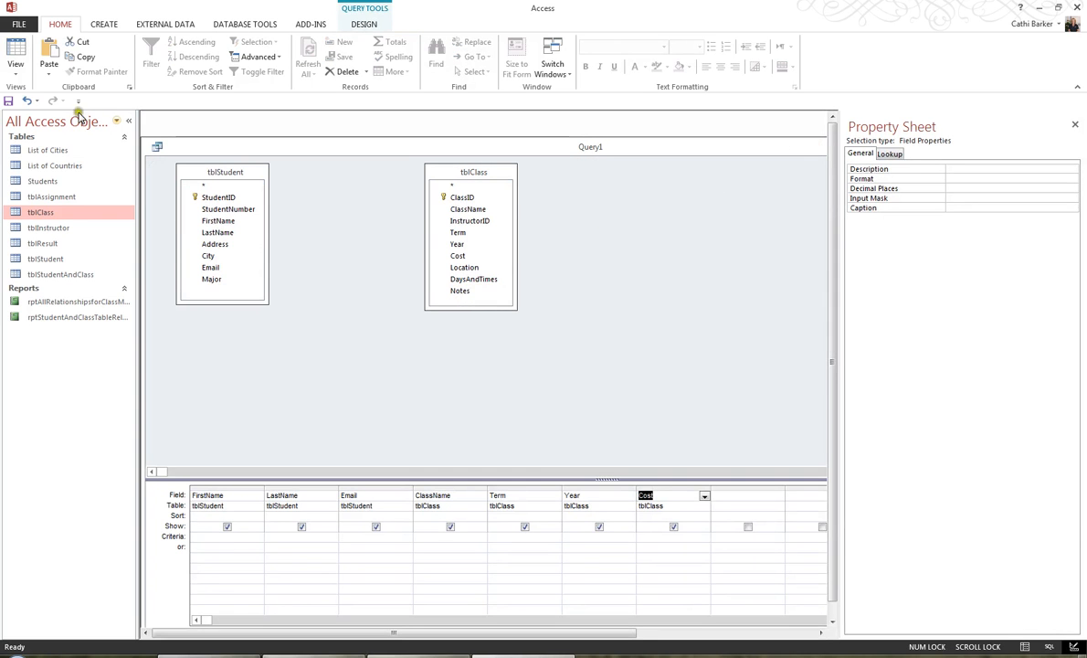
pyautogui.click(16, 54)
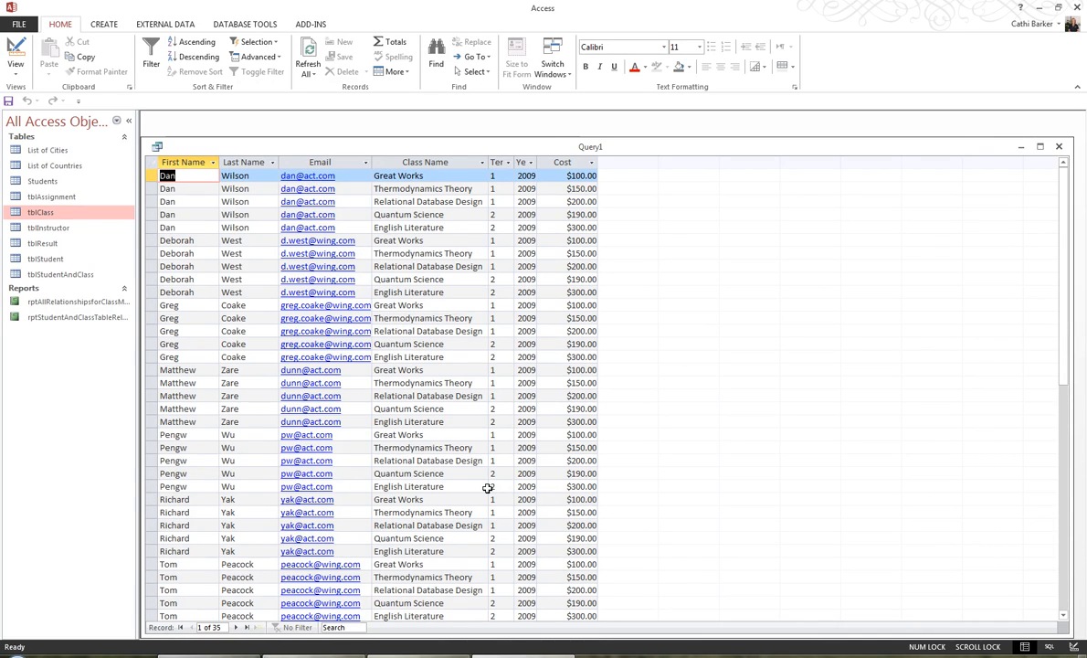
pyautogui.click(17, 46)
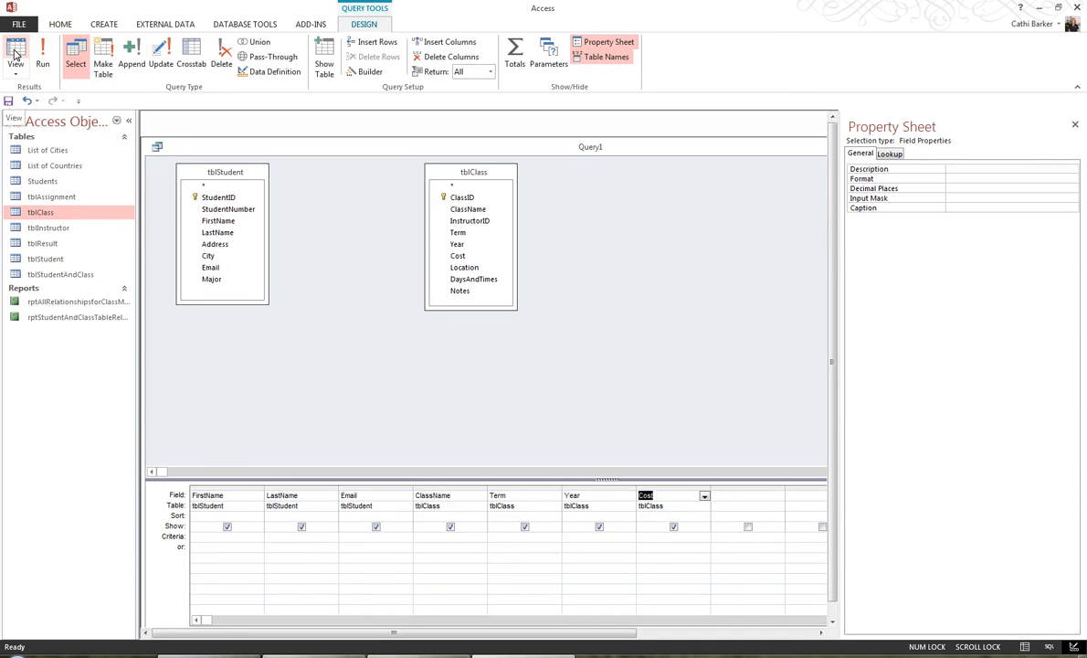
# - Add the tblStudentAndClass table back to the query to restore the link between tblStudent and tblClass
pyautogui.click(326, 55)
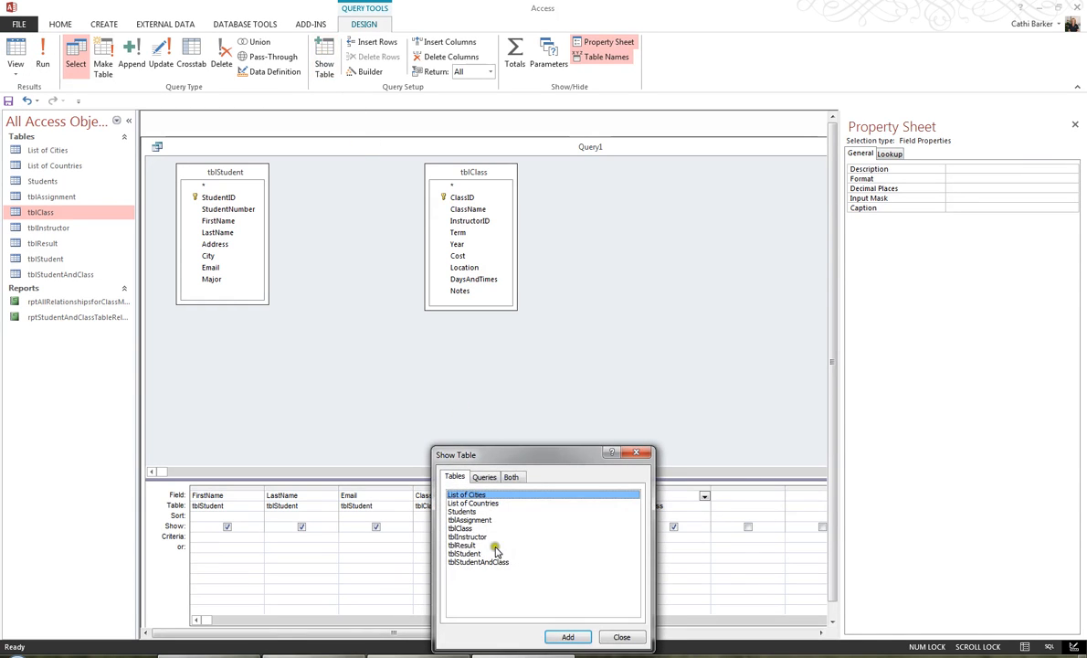
pyautogui.doubleClick(502, 563)
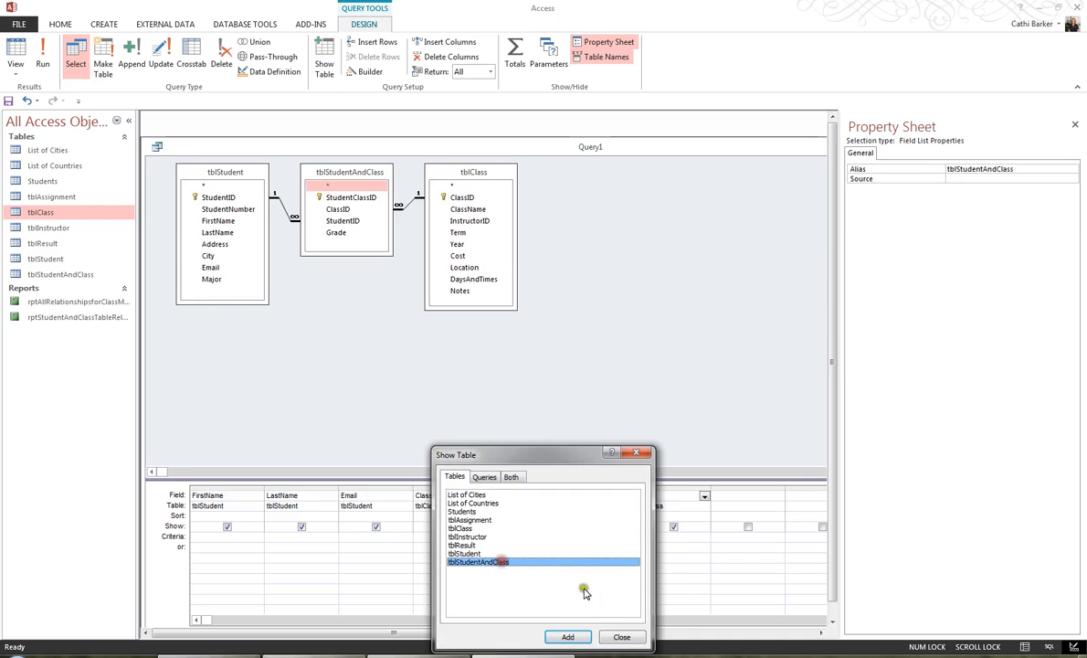
pyautogui.click(621, 637)
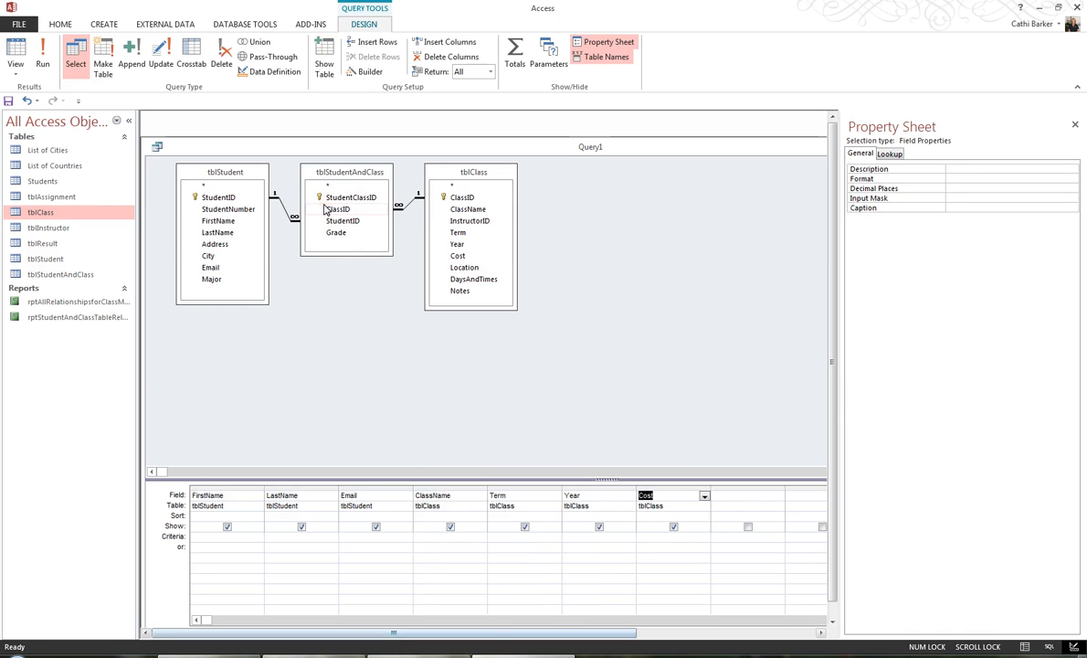
# - Check the results in Datasheet view, save the query as qryStudentAndClass and close it
pyautogui.click(16, 54)
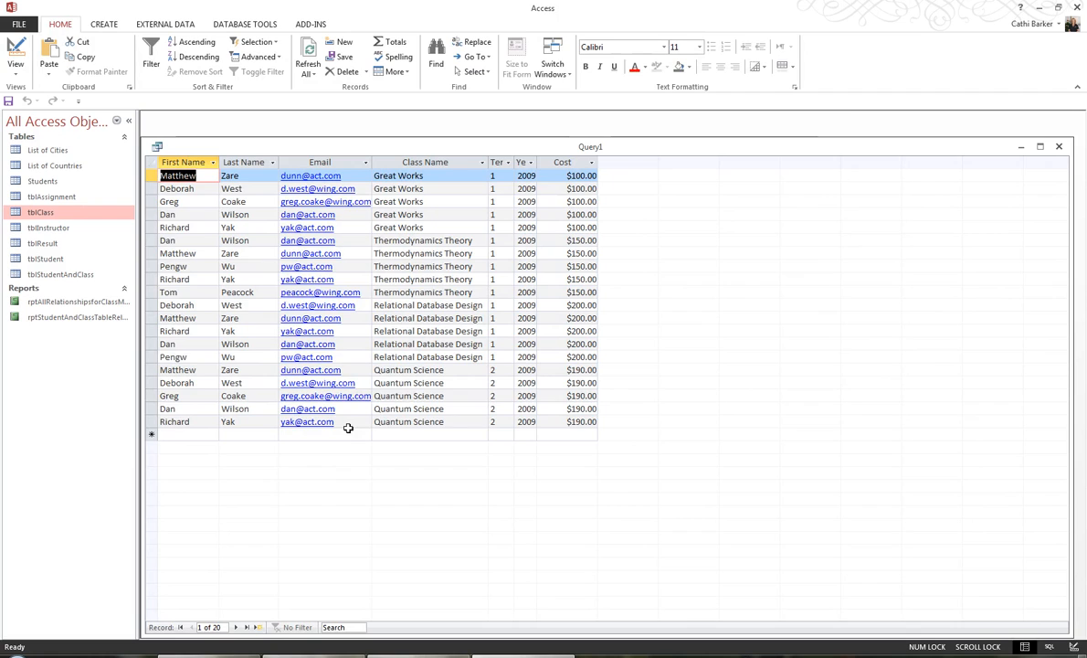
pyautogui.click(9, 103)
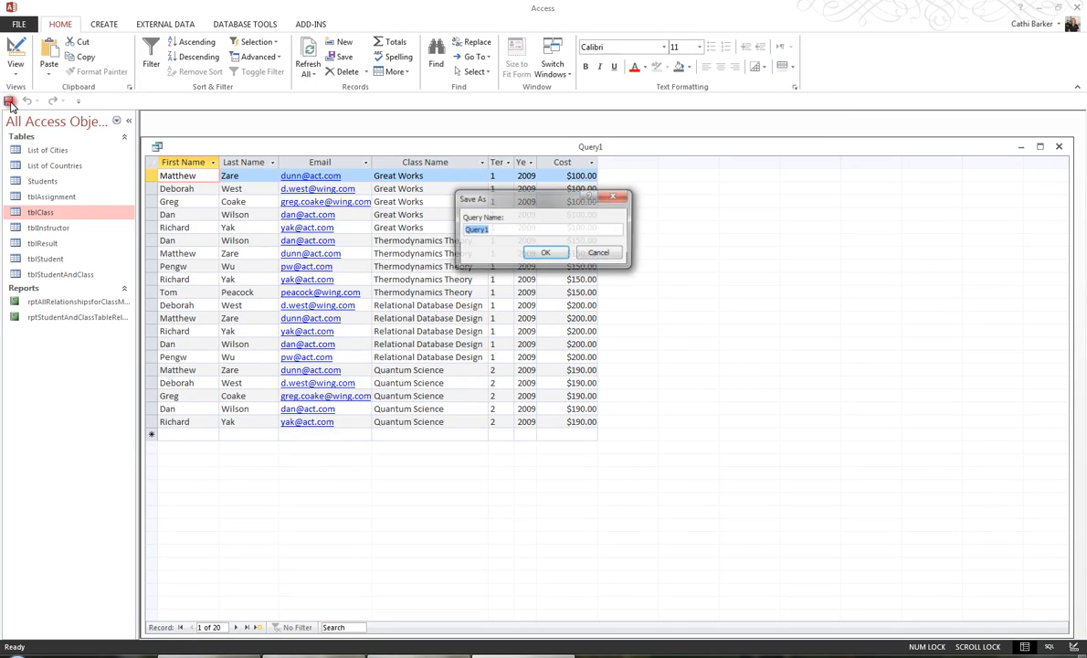
pyautogui.write('qryStudentAndClass')
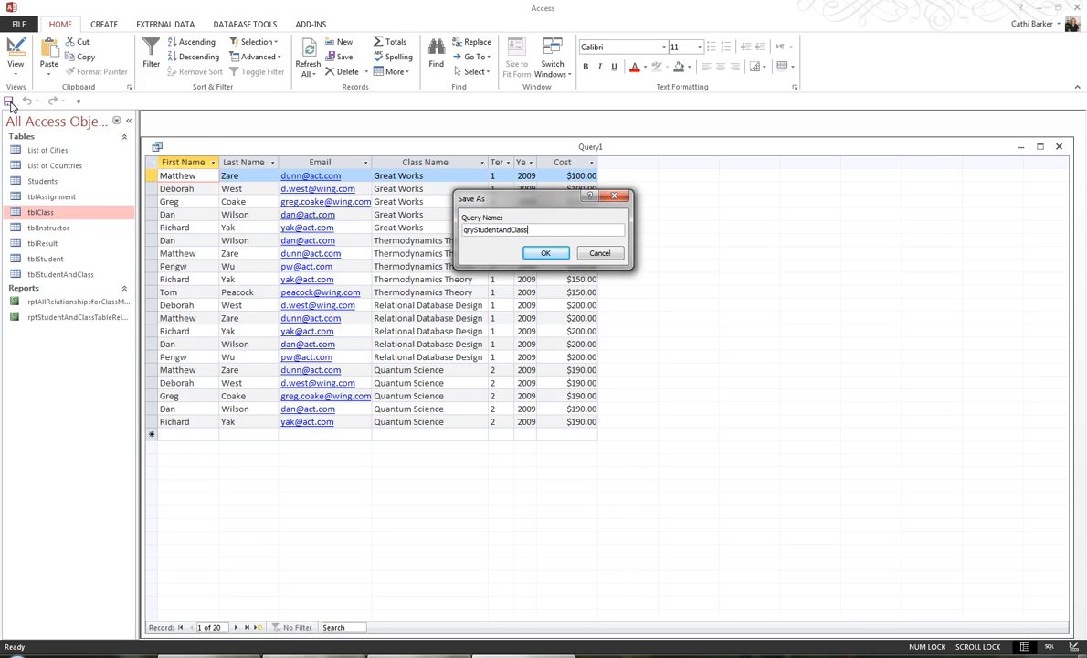
pyautogui.click(536, 252)
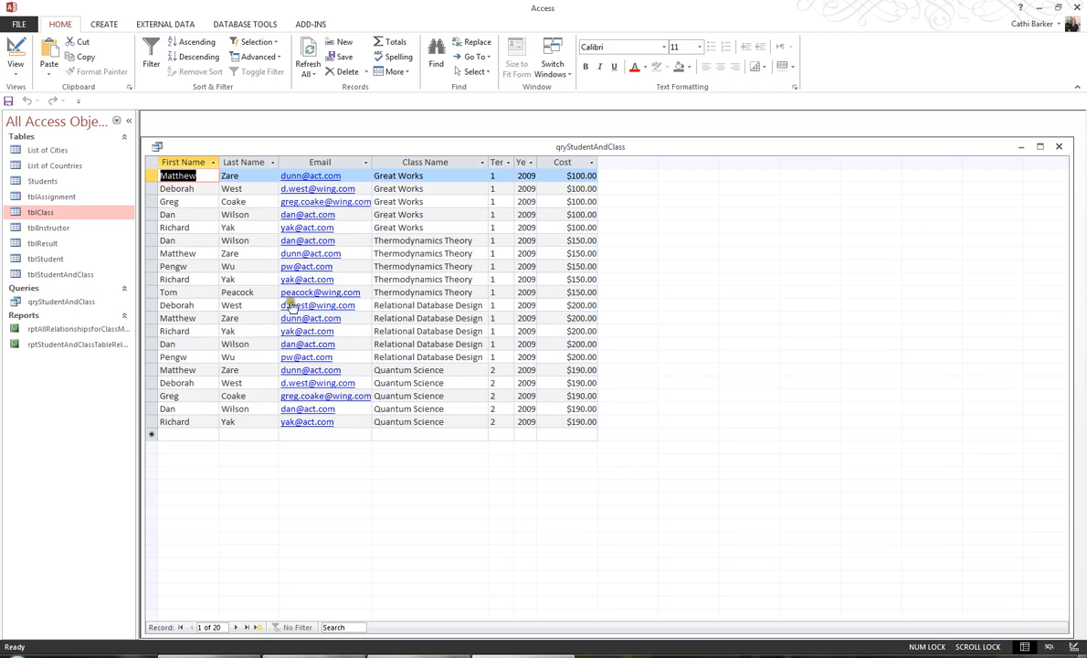
pyautogui.click(1061, 147)
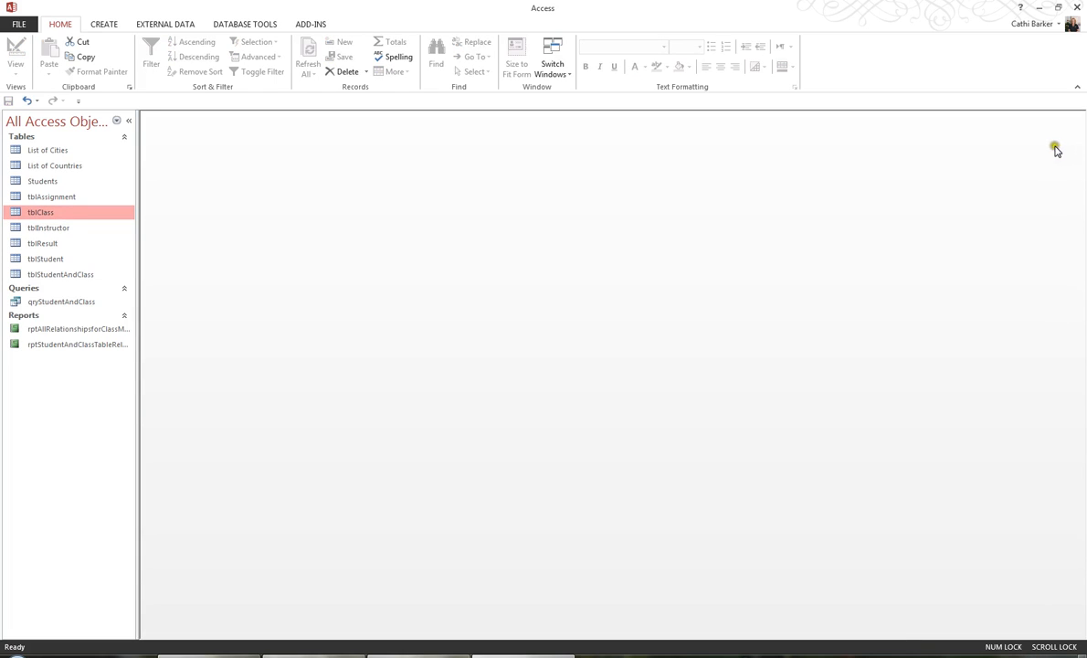
# - Create a new query in Design view with the tables tblStudent, tblResult and tblAssignment
pyautogui.click(106, 26)
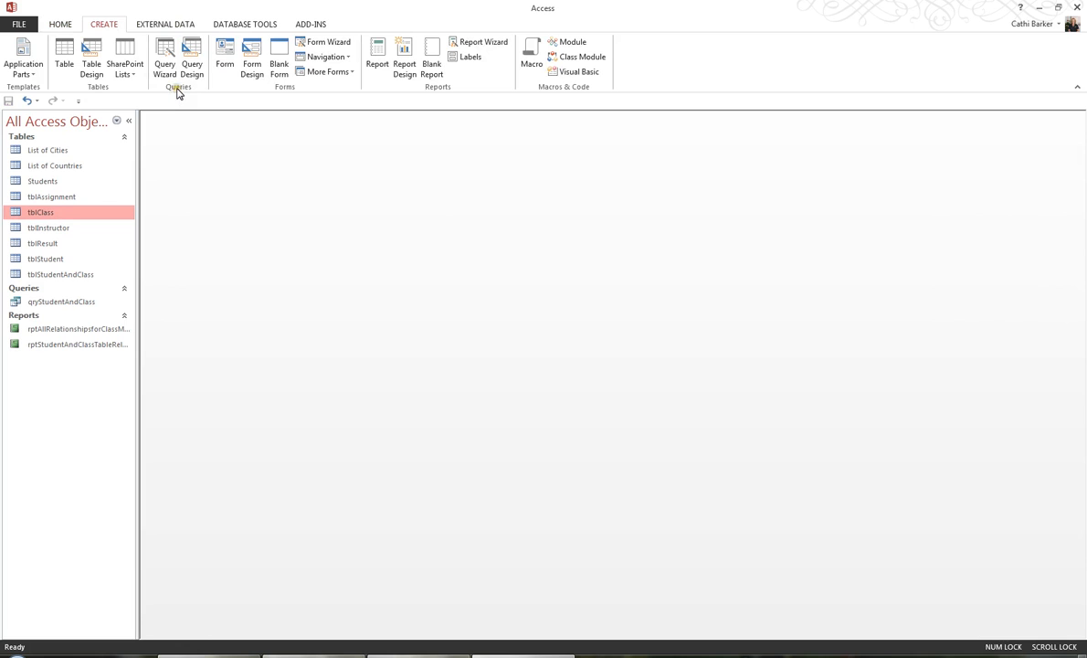
pyautogui.click(192, 53)
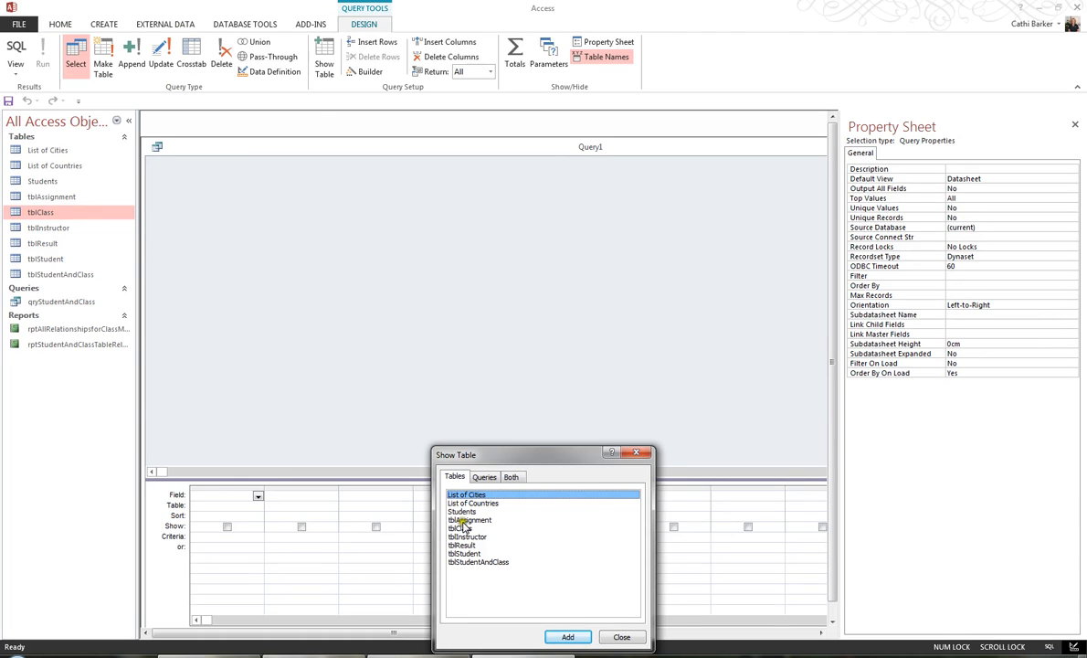
pyautogui.click(468, 554)
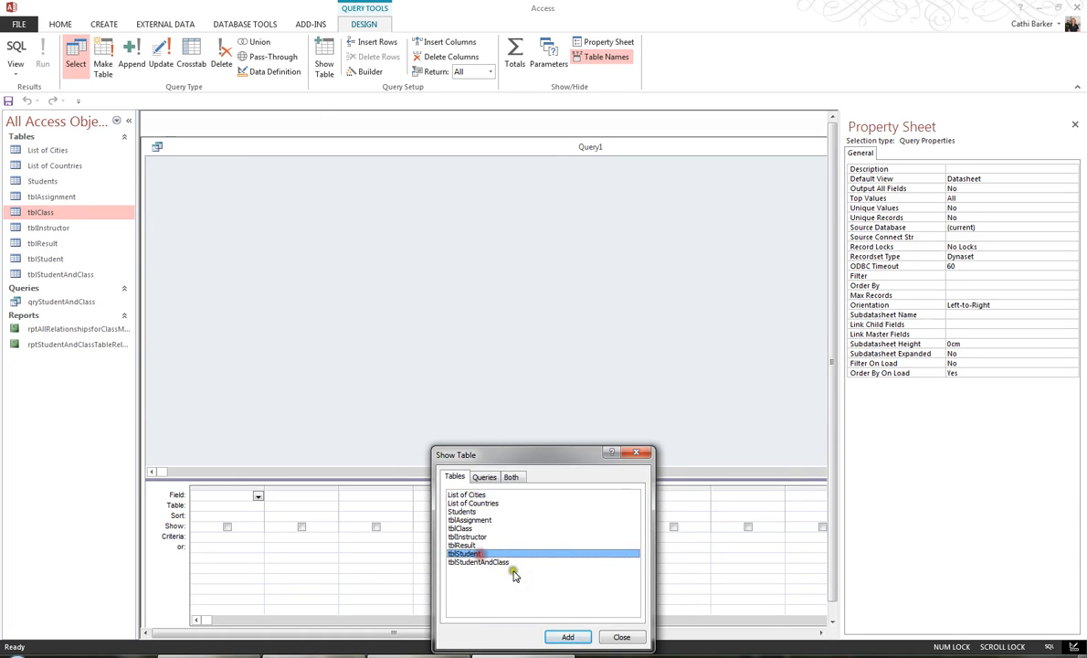
pyautogui.click(571, 637)
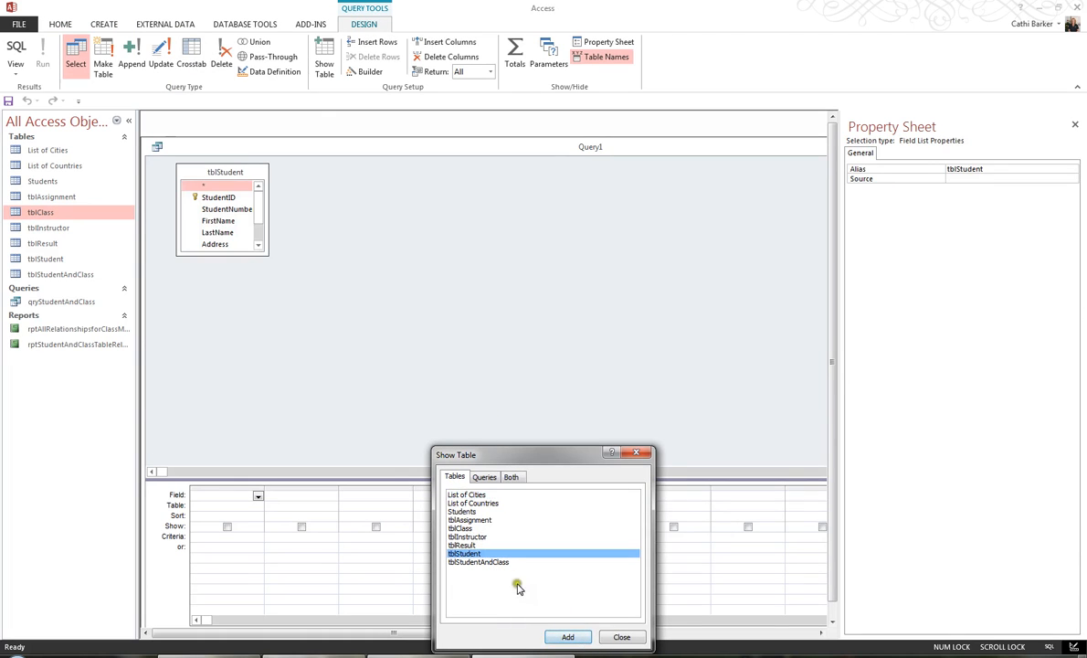
pyautogui.click(470, 544)
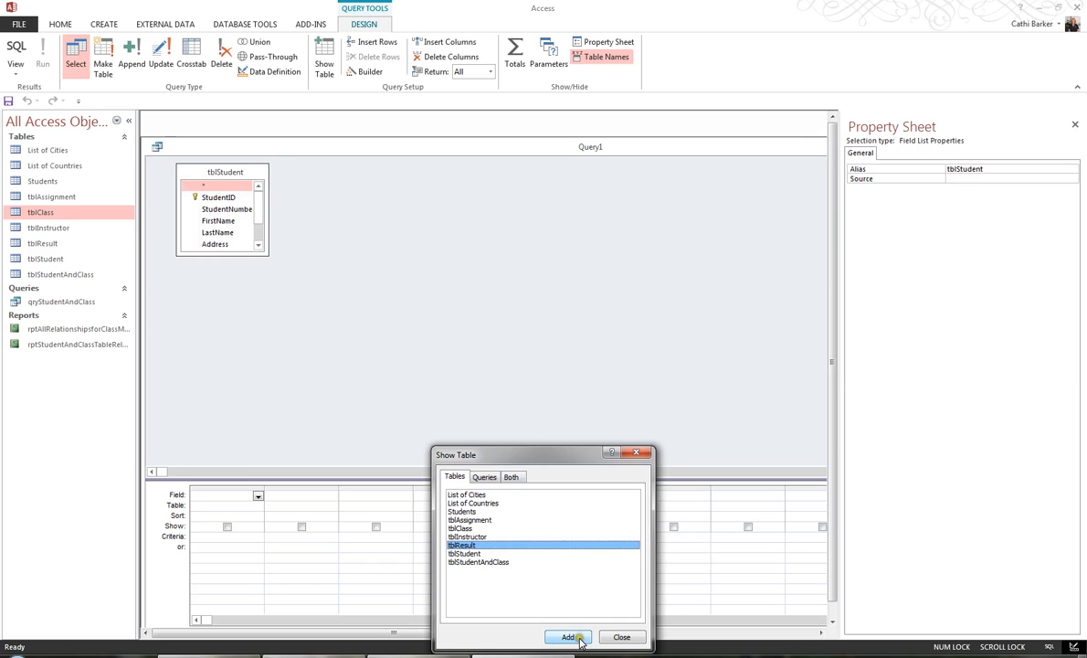
pyautogui.click(570, 637)
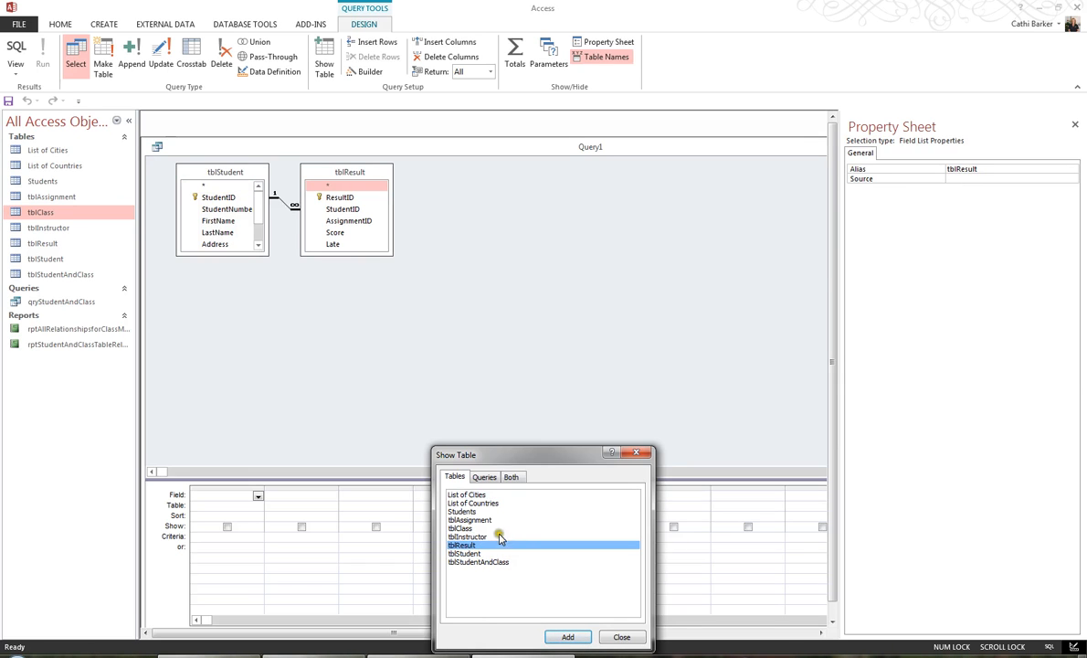
pyautogui.click(466, 518)
pyautogui.click(568, 636)
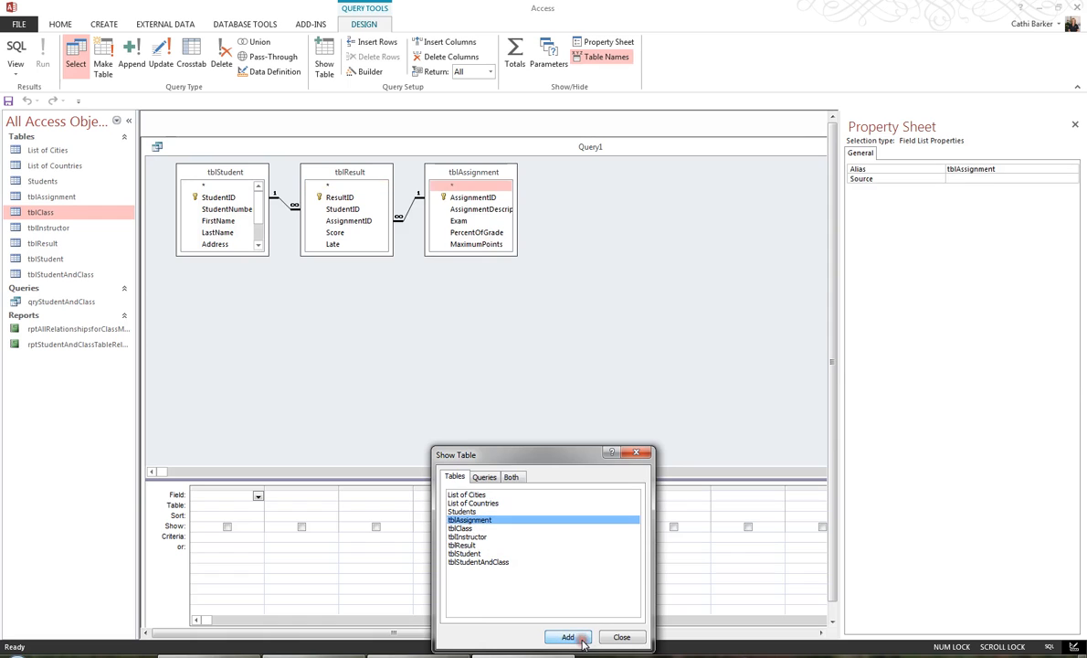
pyautogui.click(626, 638)
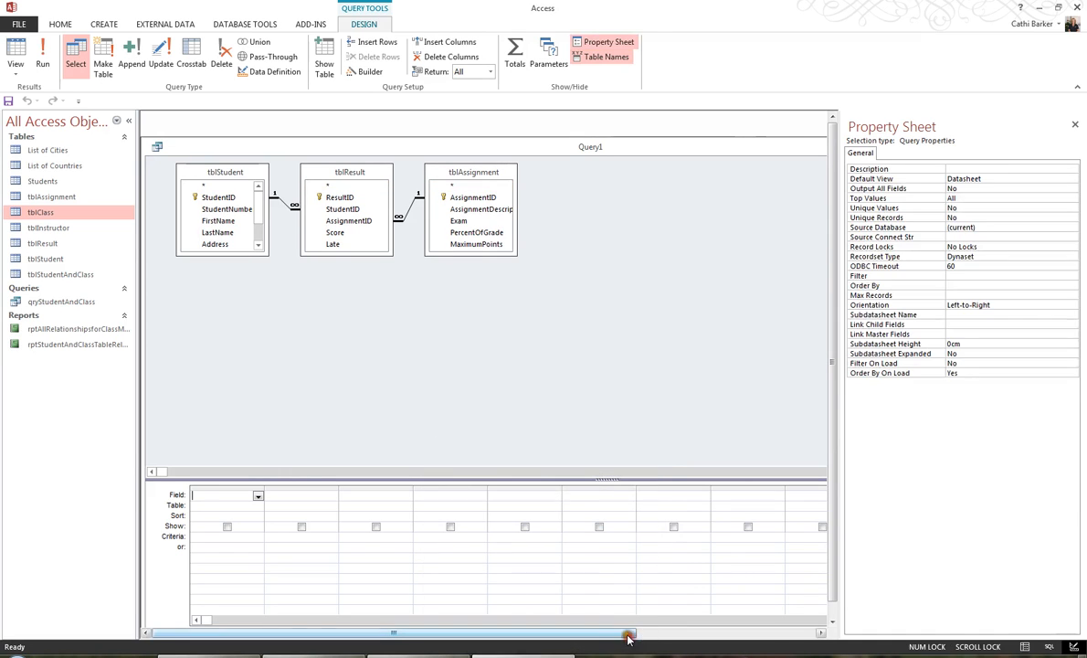
# - Enlarge the tblStudent and tblAssignment field lists to show all fields, and add FirstName and LastName from tblStudent to the query grid
pyautogui.moveTo(232, 255); pyautogui.dragTo(233, 293)
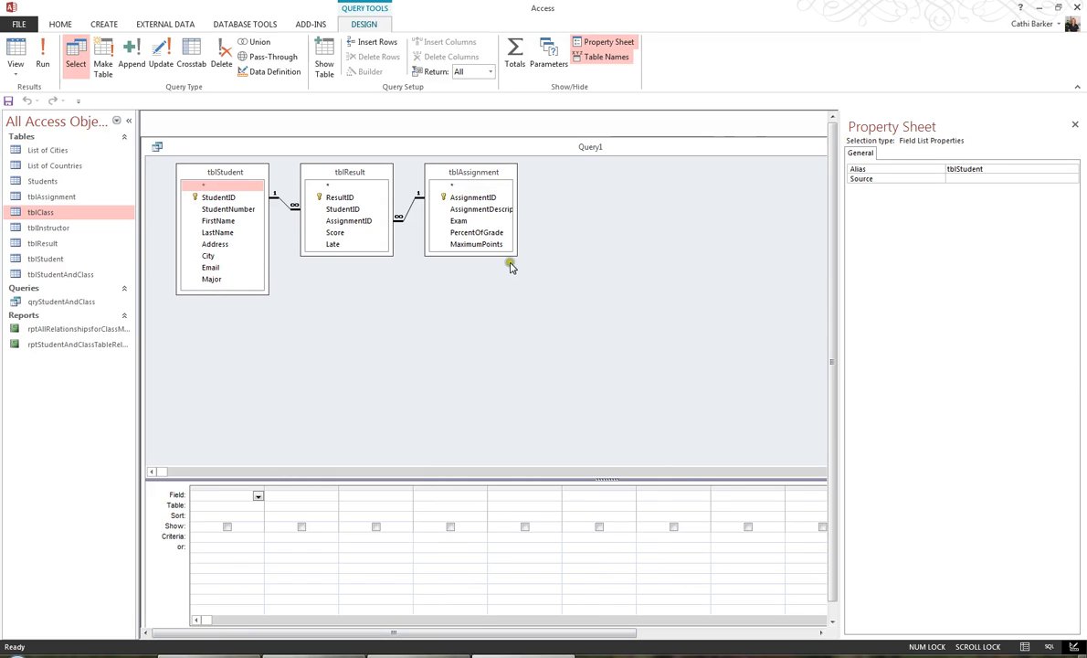
pyautogui.moveTo(516, 254); pyautogui.dragTo(541, 260)
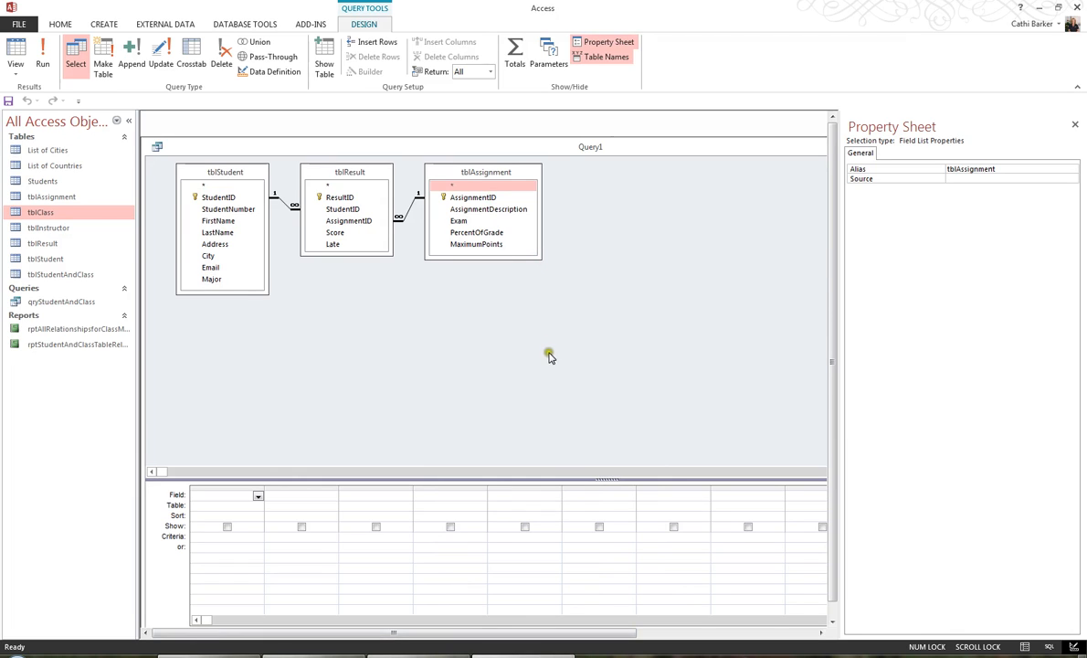
pyautogui.doubleClick(222, 221)
pyautogui.doubleClick(223, 233)
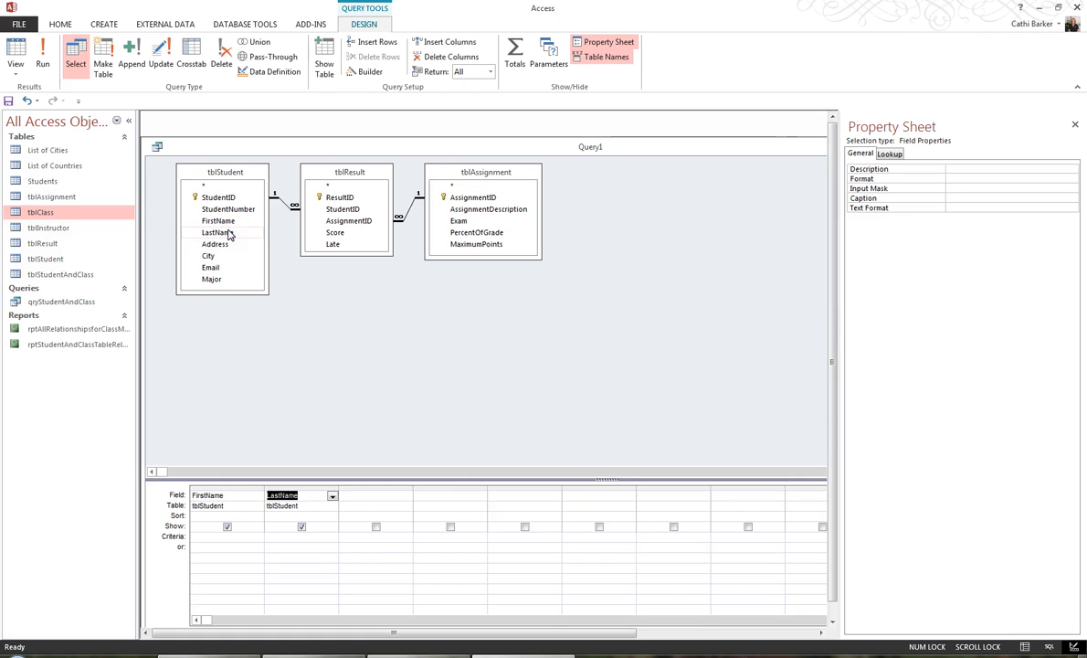
# - Add AssignmentDescription from tblAssignment, Score from tblResult and PercentOfGrade from tblAssignment to the query grid
pyautogui.doubleClick(505, 210)
pyautogui.doubleClick(509, 210)
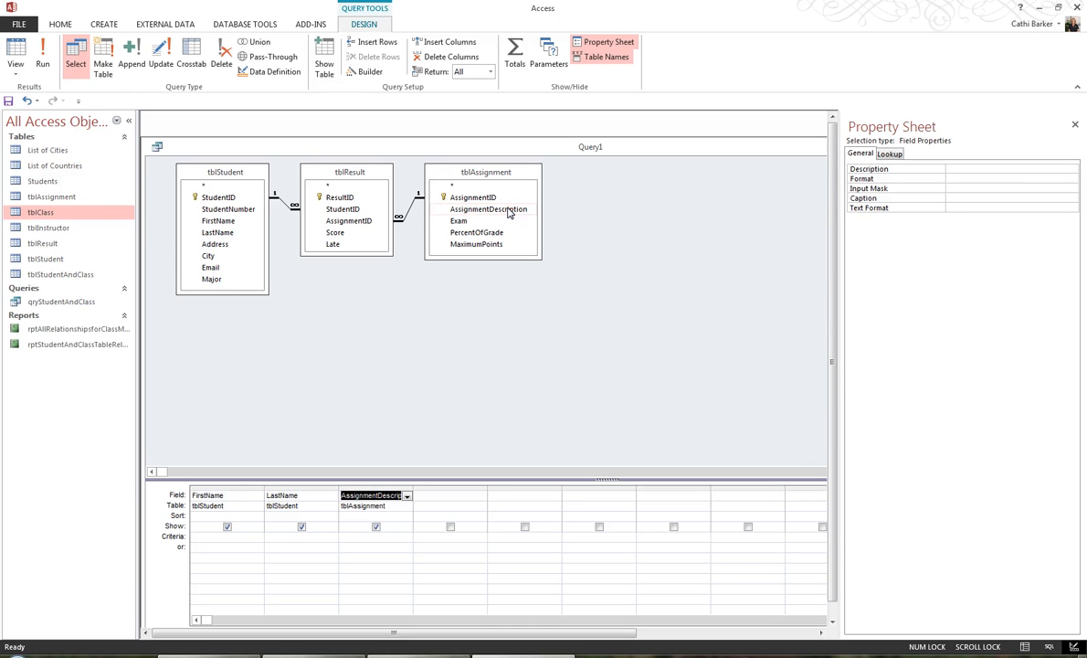
pyautogui.doubleClick(337, 234)
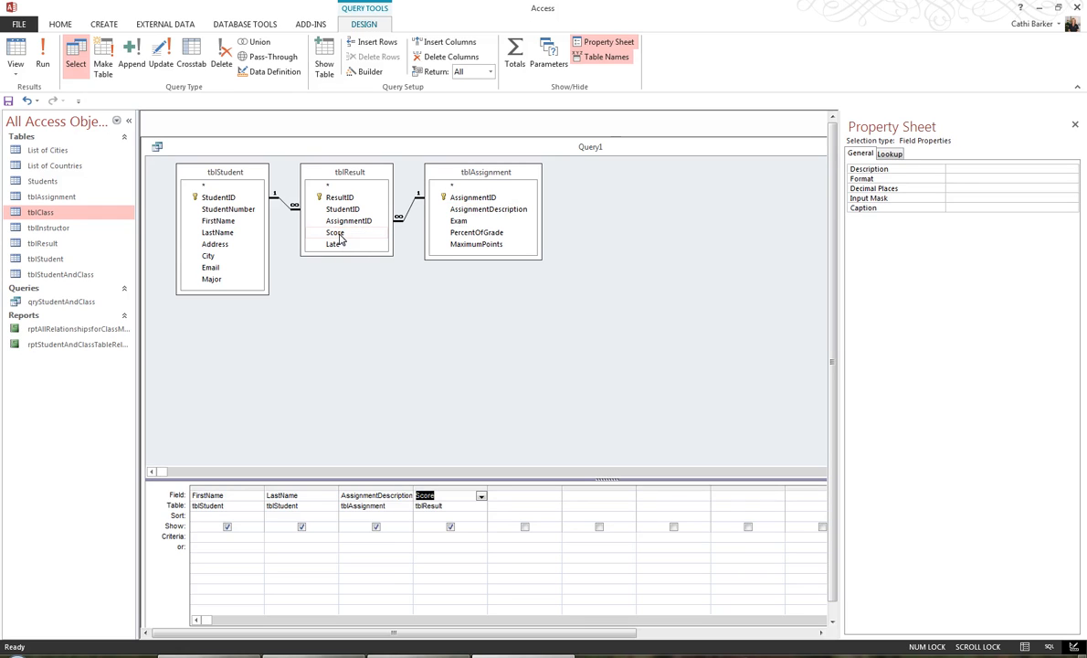
pyautogui.doubleClick(475, 232)
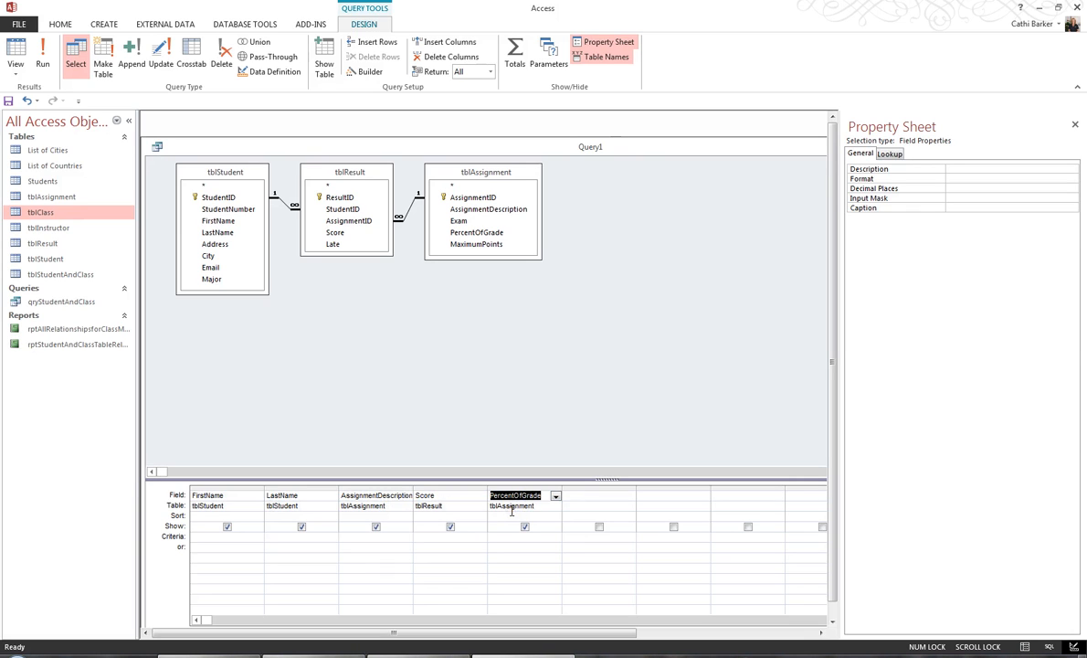
# - Check the results in Datasheet view, save the query as qryStudentAssignmentResult and close it
pyautogui.click(17, 58)
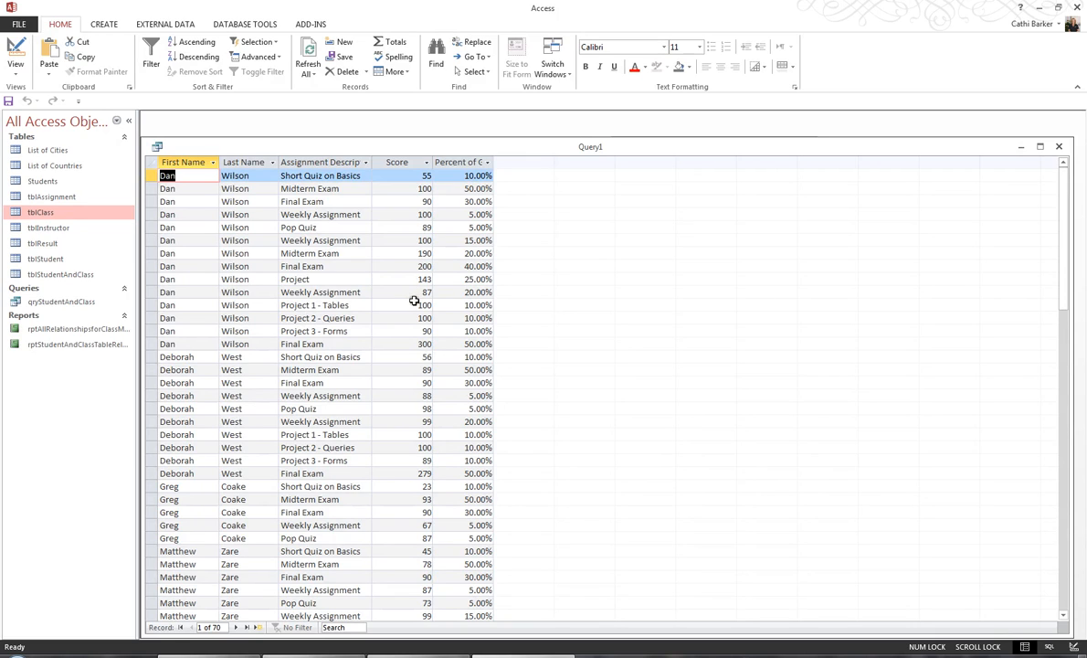
pyautogui.click(8, 100)
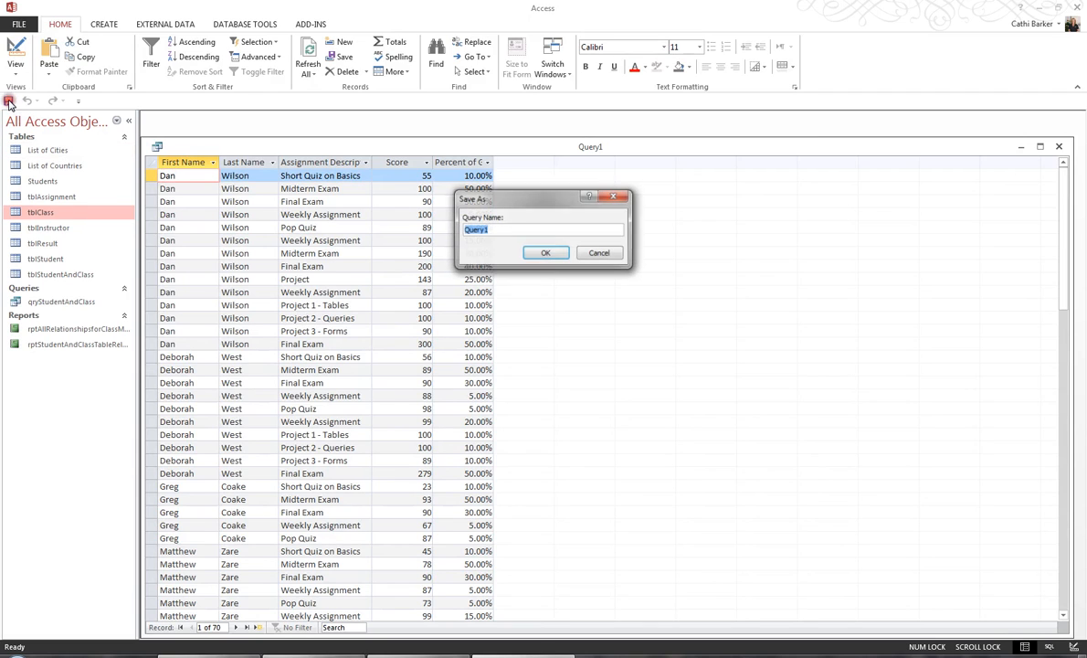
pyautogui.write('qryStudentAssignmentResult')
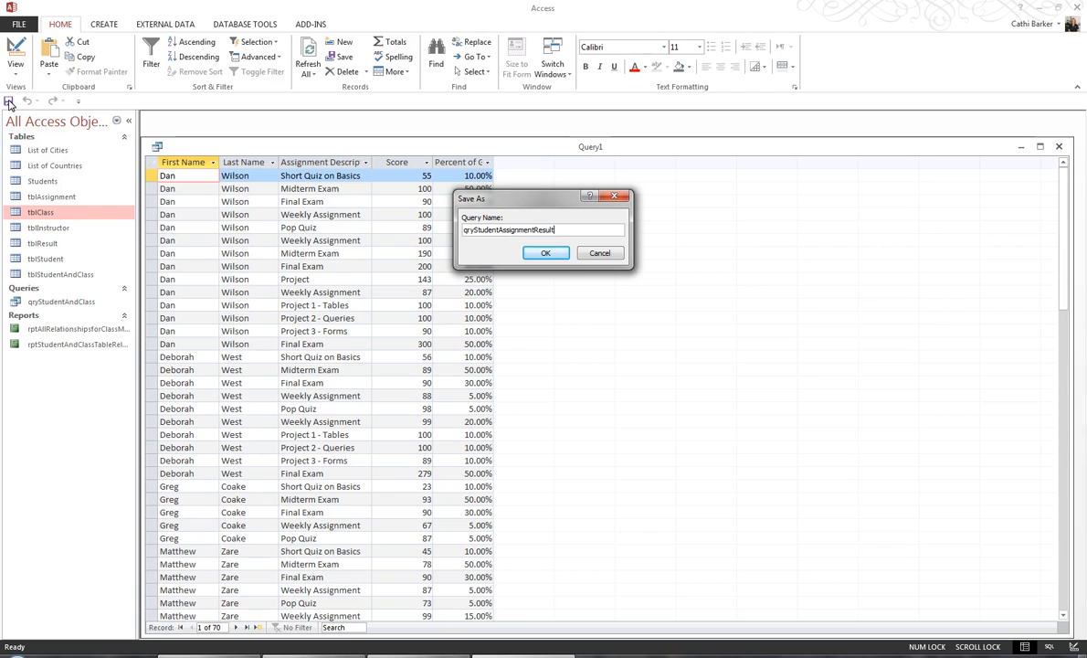
pyautogui.click(544, 254)
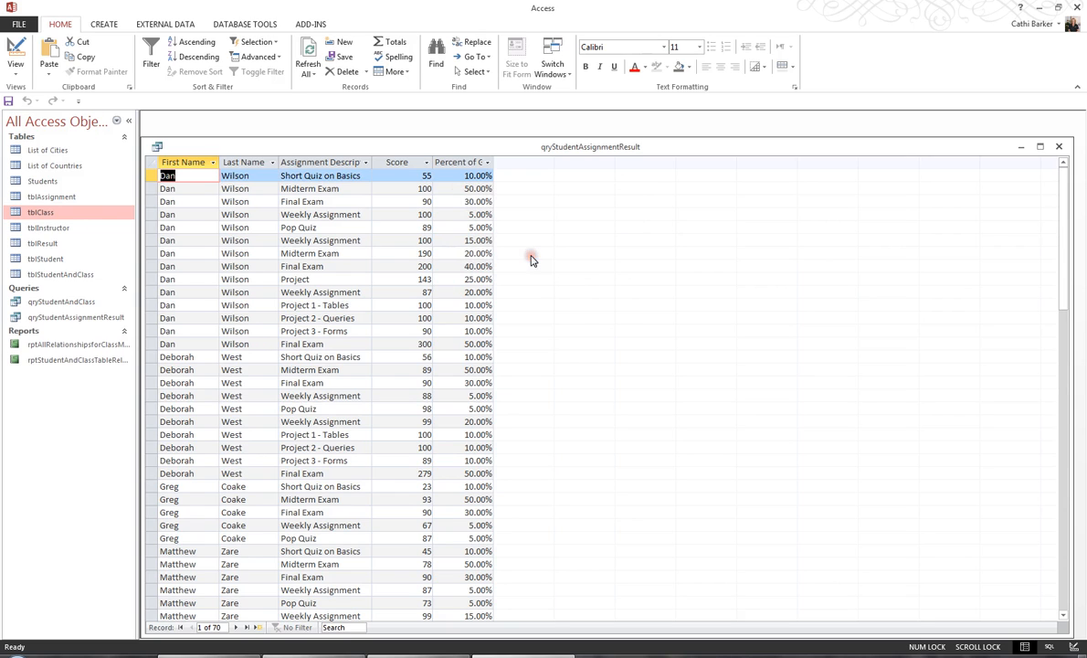
pyautogui.click(1060, 148)
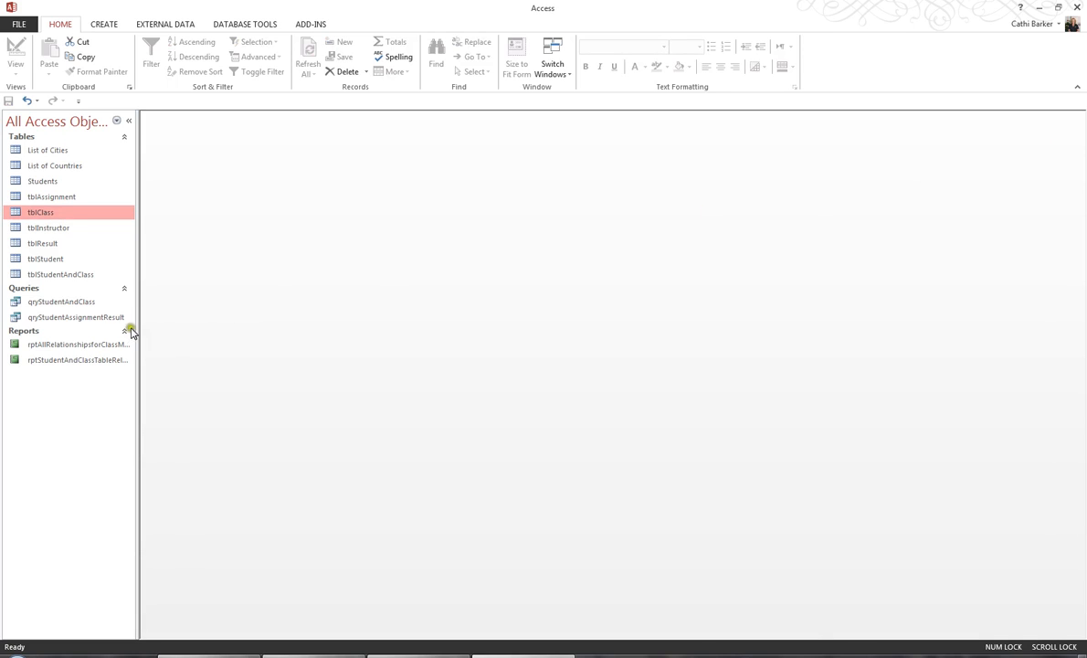